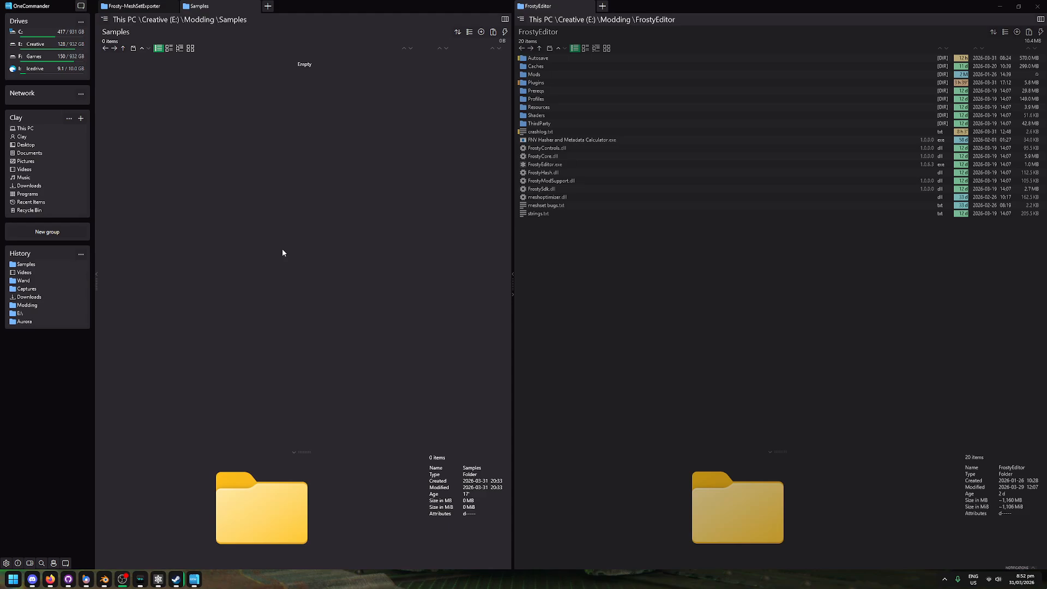
Step: Copy the path of the E:\Modding\Samples folder
click(253, 19)
key(ctrl+c)
click(145, 25)
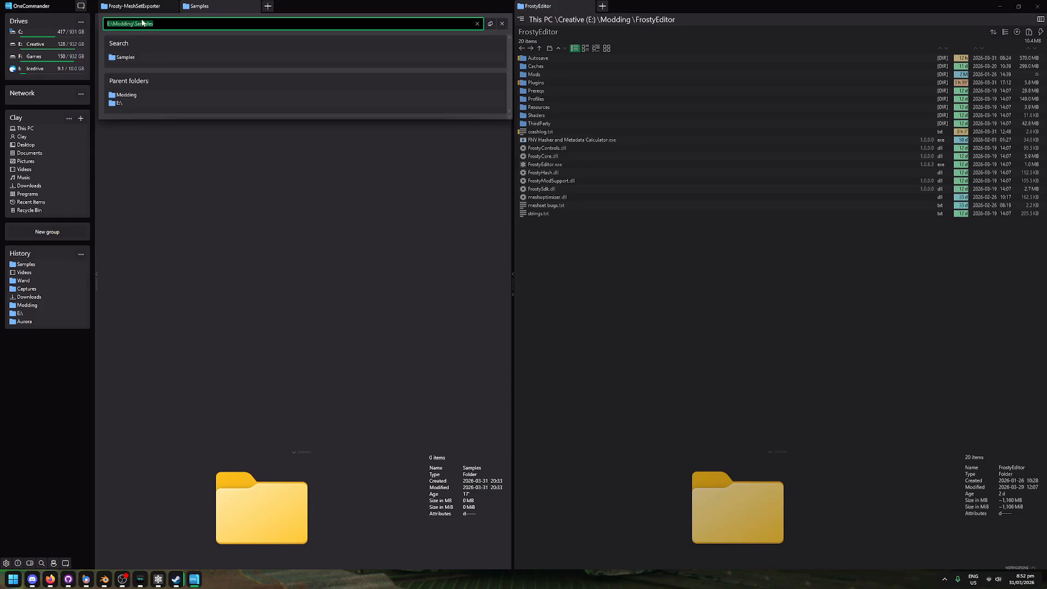
click(211, 192)
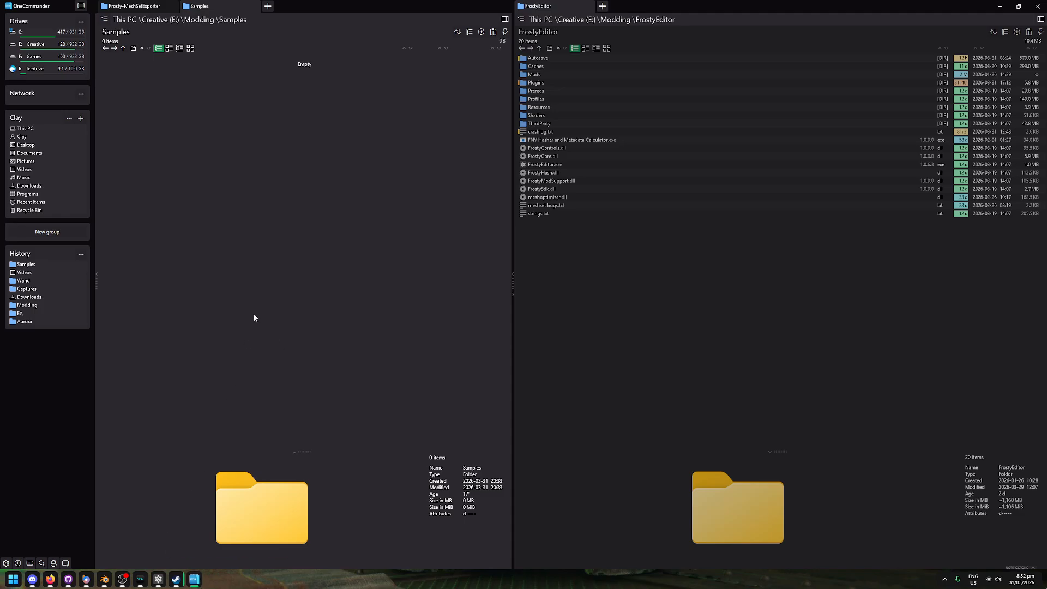
Step: Switch to Frosty Editor and locate the MeshSet Exporter plugin in the list of installed plugins
click(158, 579)
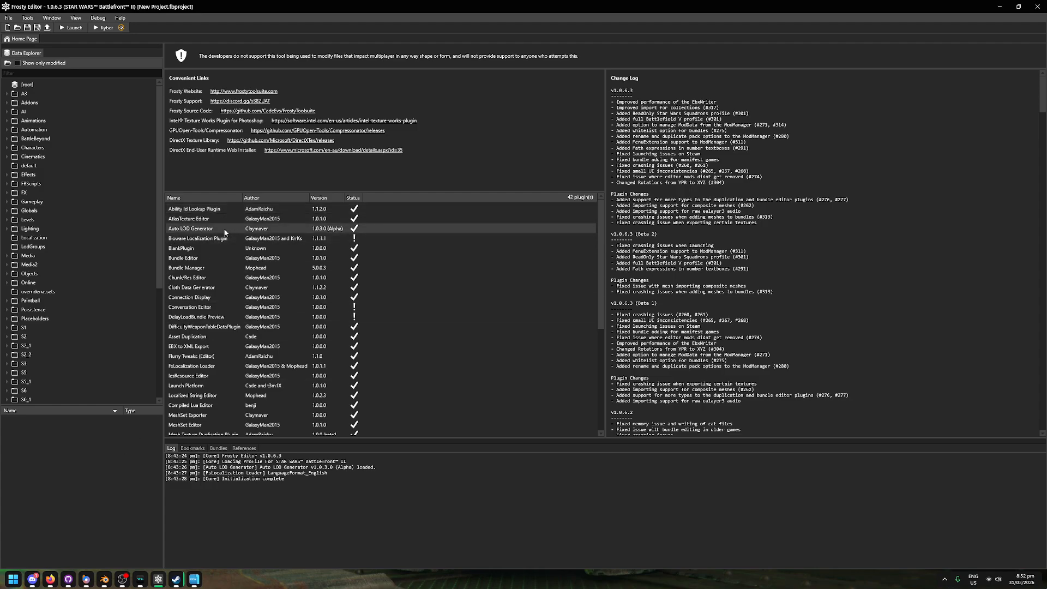
scroll(266, 327, down, 1)
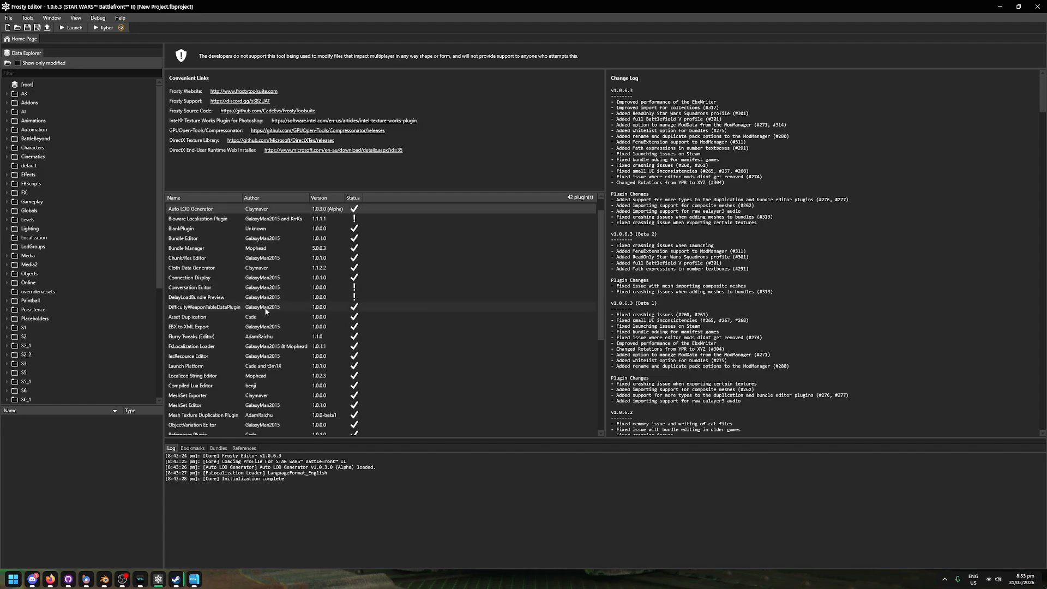
click(181, 398)
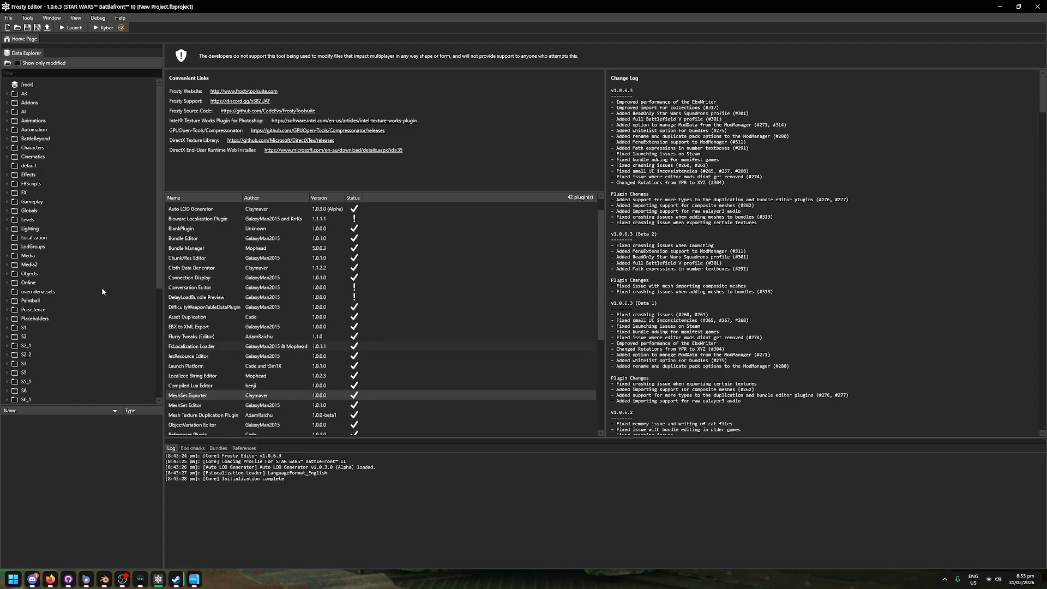
Step: Filter the game assets by "obiwan" and open obiwan_03_body_mesh from Characters/Hero/ObiWan/ObiWan_03
click(69, 75)
text(obiwan)
key(Return)
double_click(23, 95)
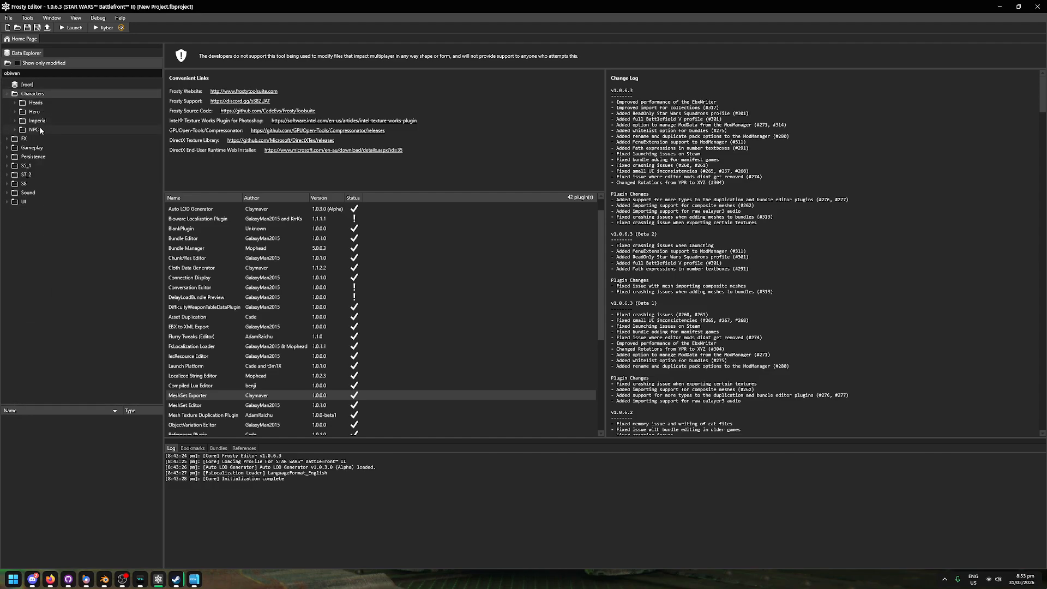
double_click(47, 113)
double_click(47, 119)
double_click(80, 145)
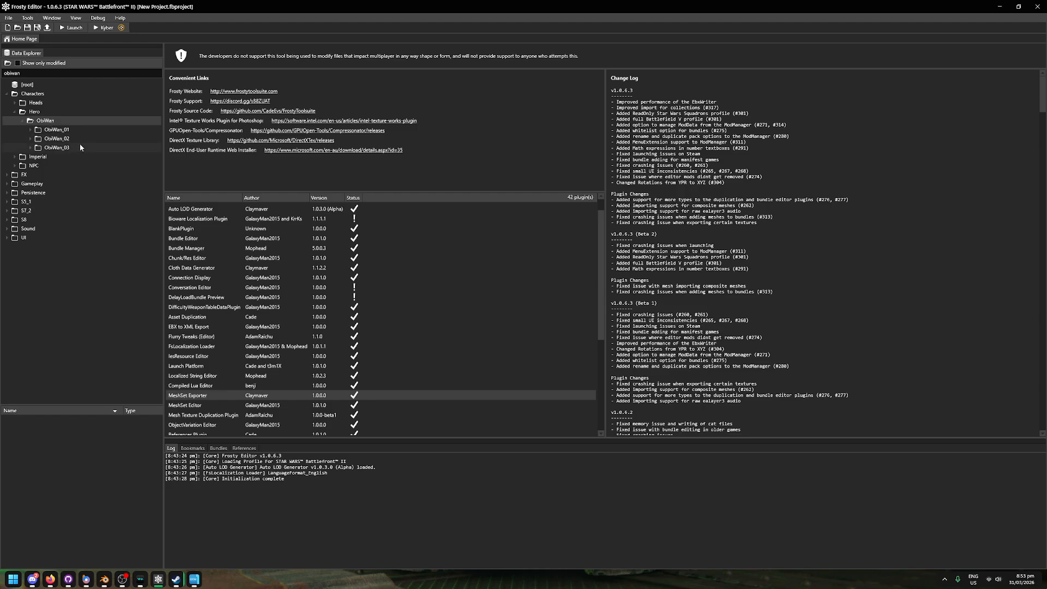
double_click(38, 430)
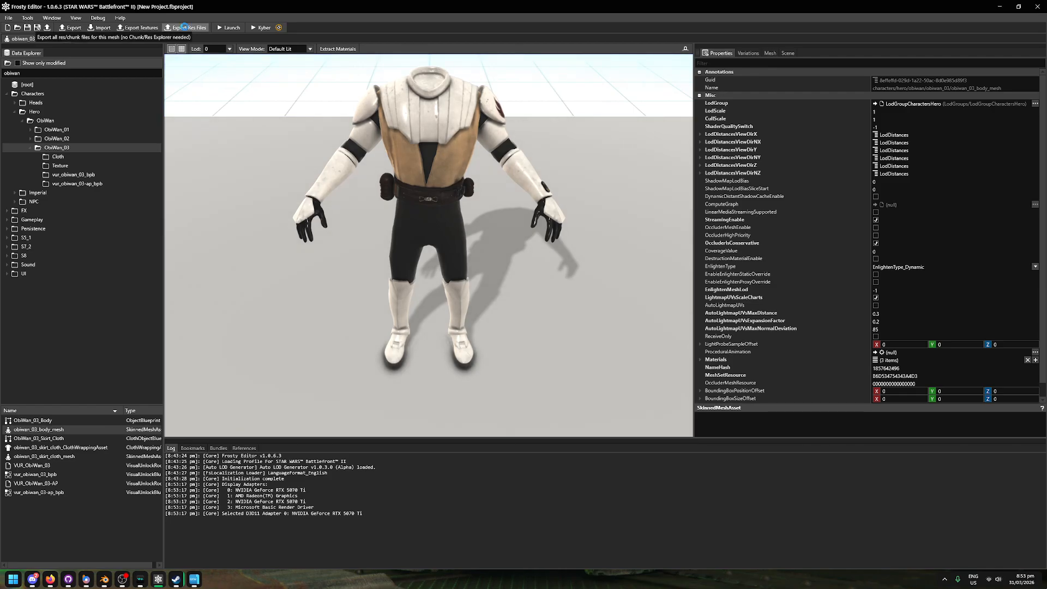
Step: Export the body mesh's res files to E:\Modding\Samples and close the mesh asset
click(184, 28)
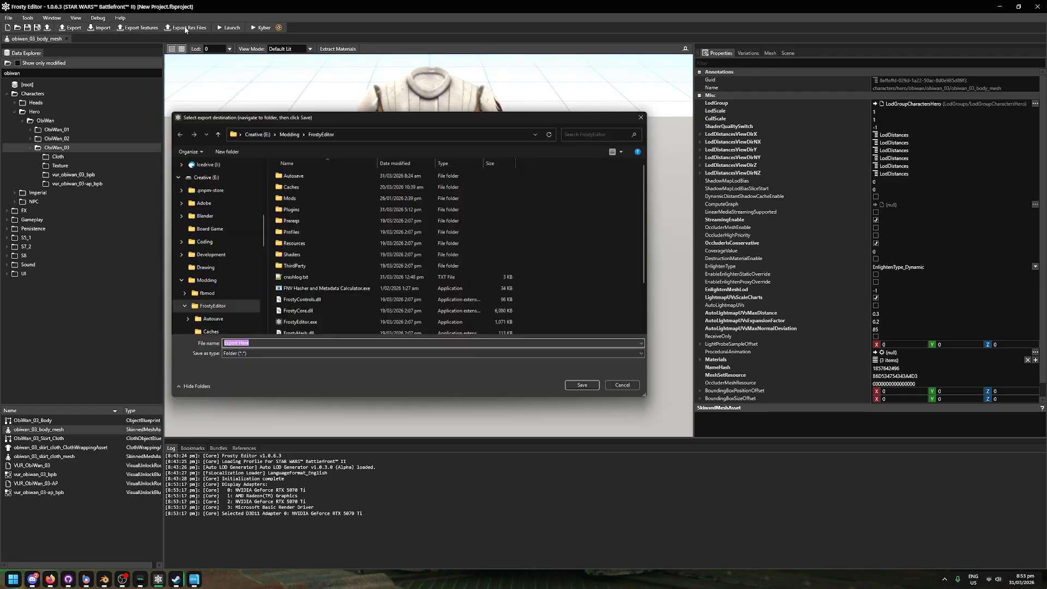
click(358, 133)
key(ctrl+v)
key(Return)
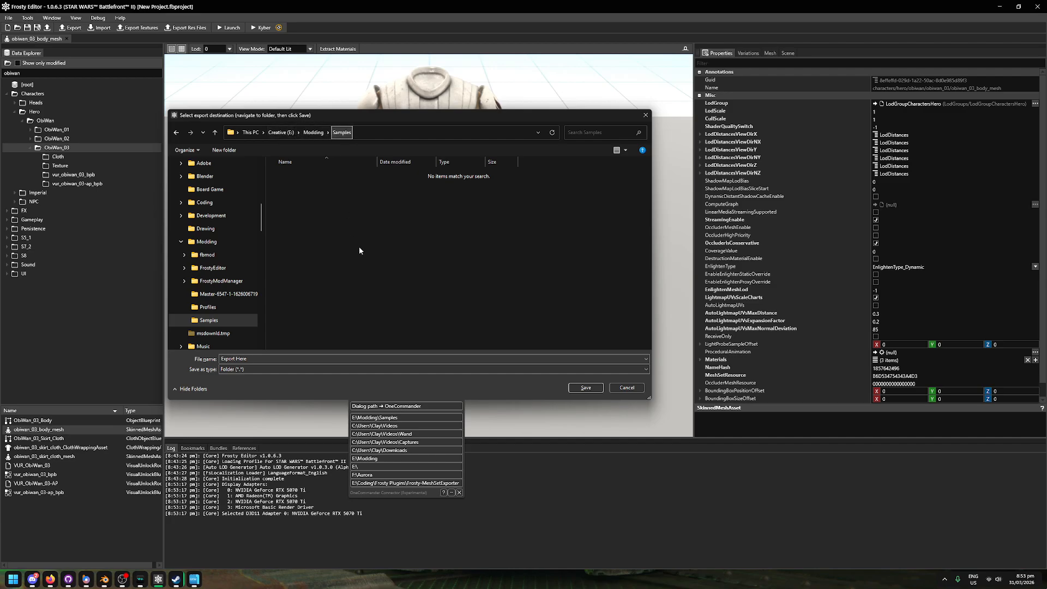
click(581, 389)
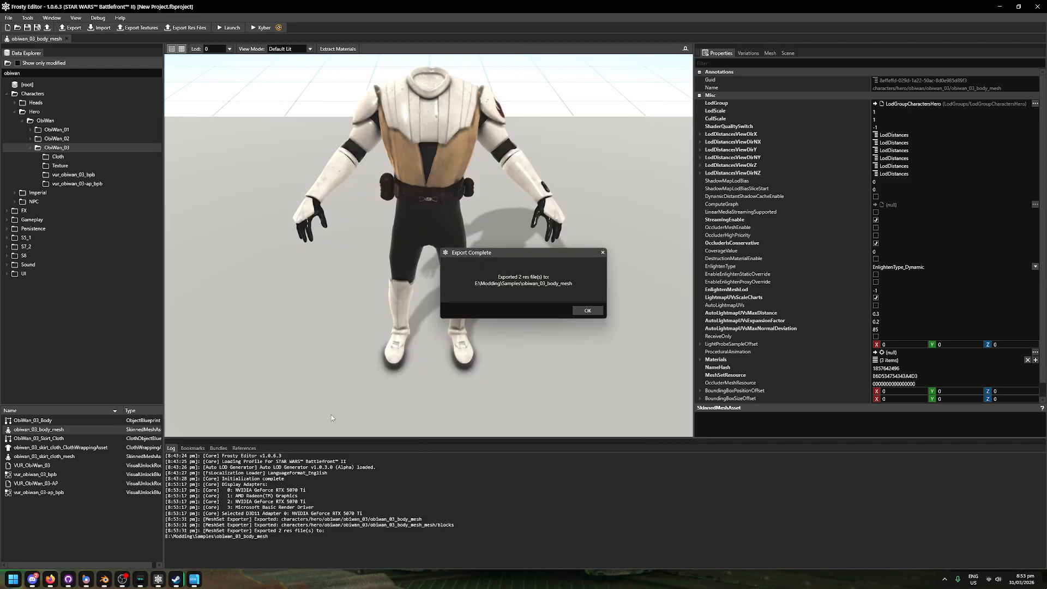
click(588, 311)
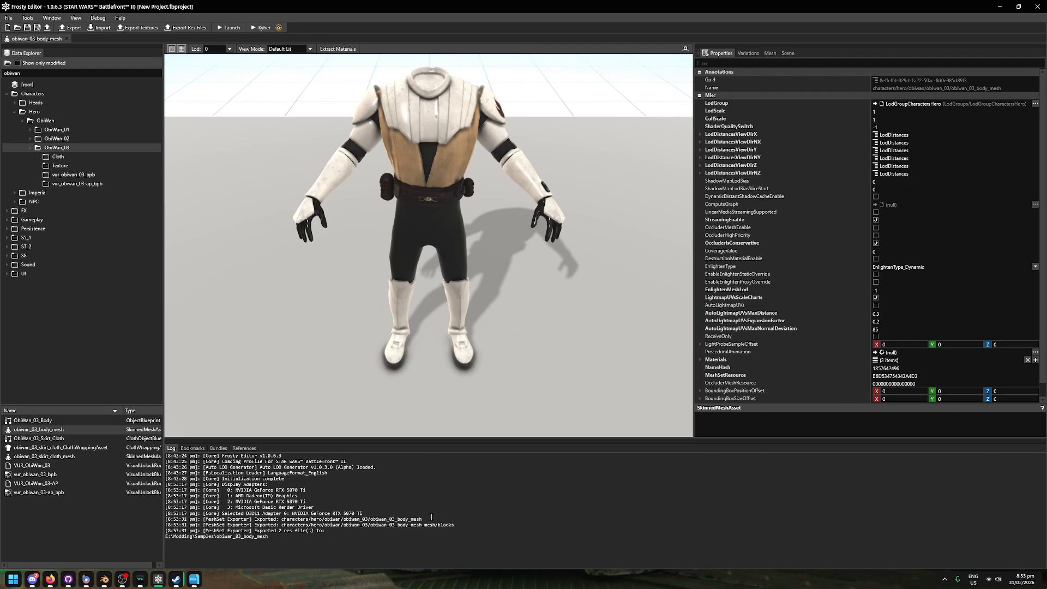
mouse_move(429, 518)
mouse_down()
mouse_move(369, 519)
mouse_move(446, 520)
mouse_up()
click(67, 39)
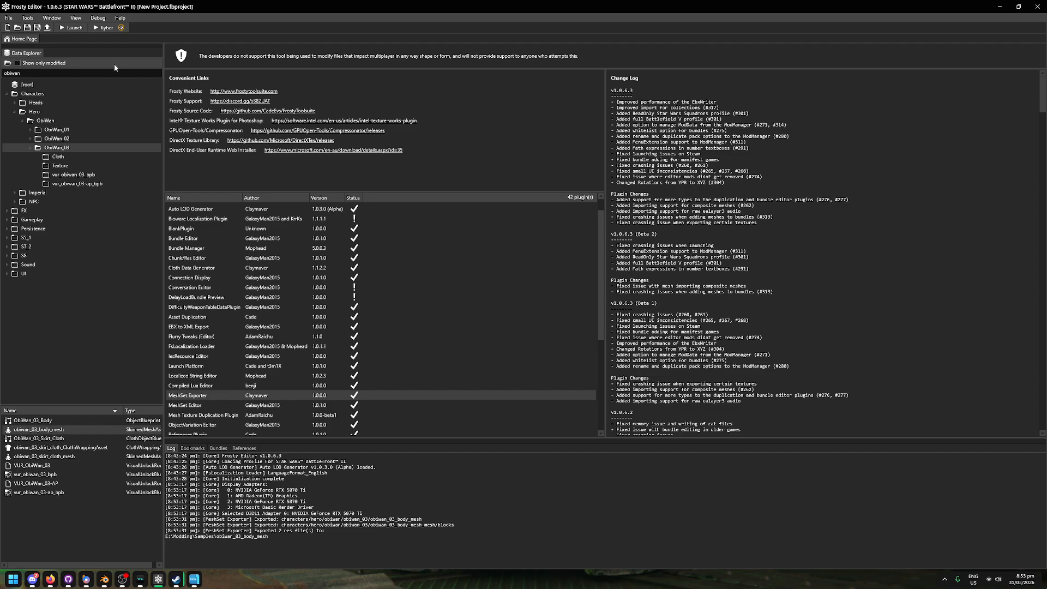
Step: Return to OneCommander and open the exported obiwan_03_body_mesh folder to view its files
click(1000, 6)
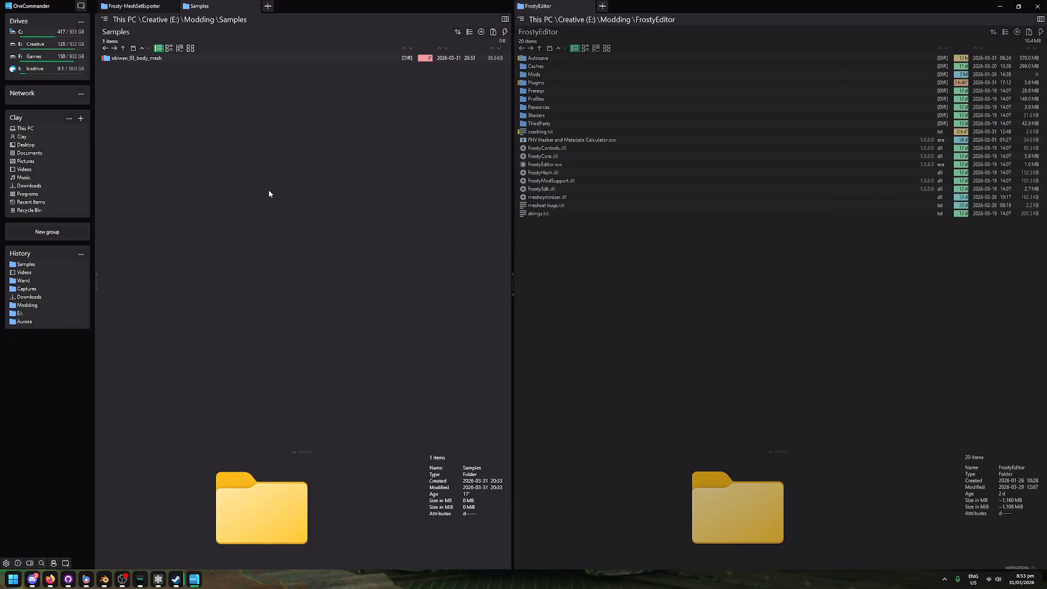
click(124, 58)
double_click(124, 59)
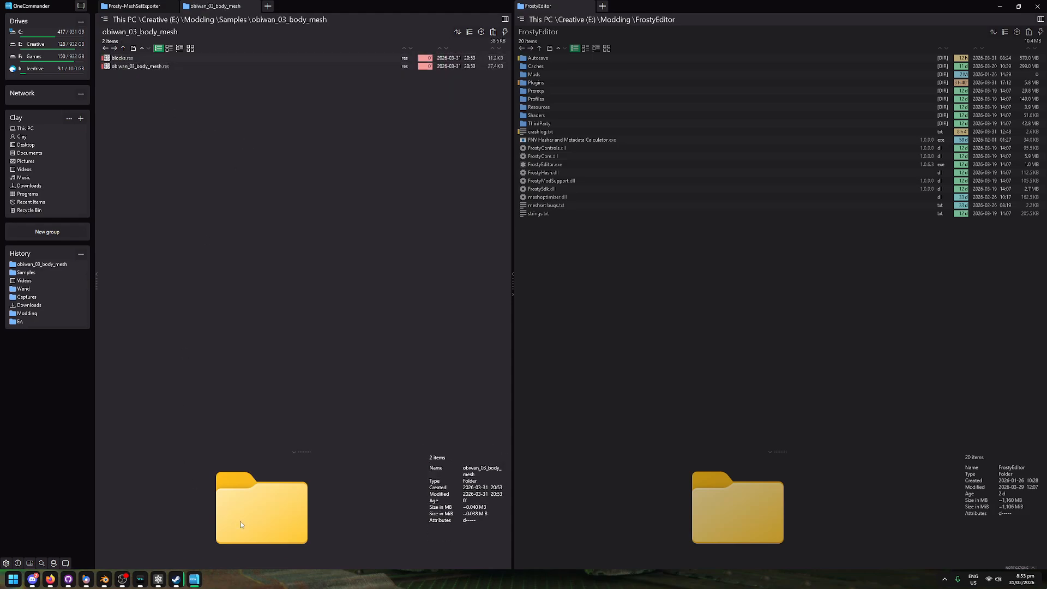
Step: Switch to Blender and look up the installed Frosty Mesh Tools add-on by searching the add-on preferences for "fros"
click(112, 578)
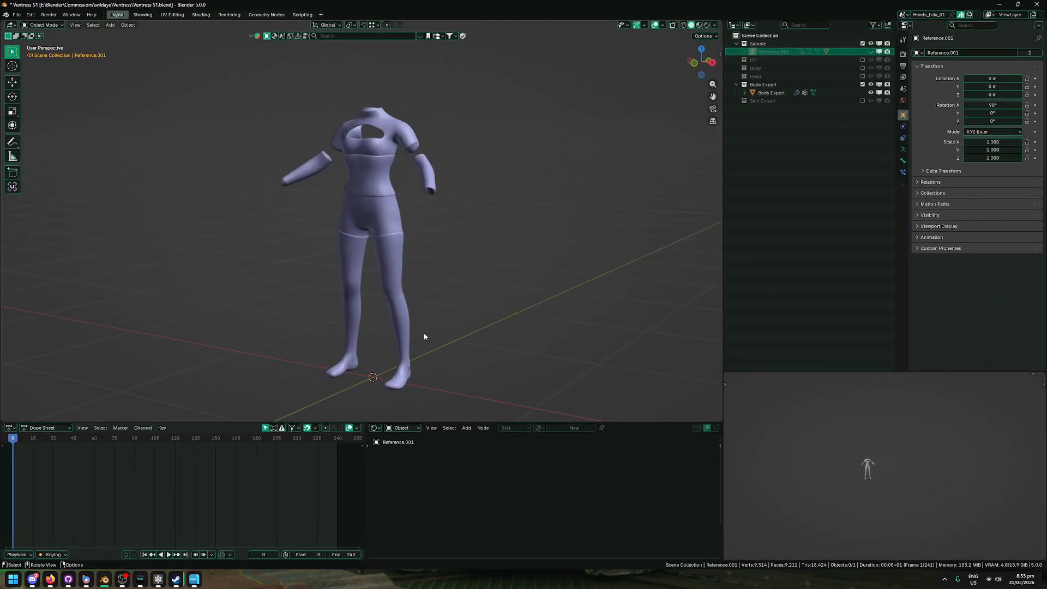
click(30, 14)
click(78, 117)
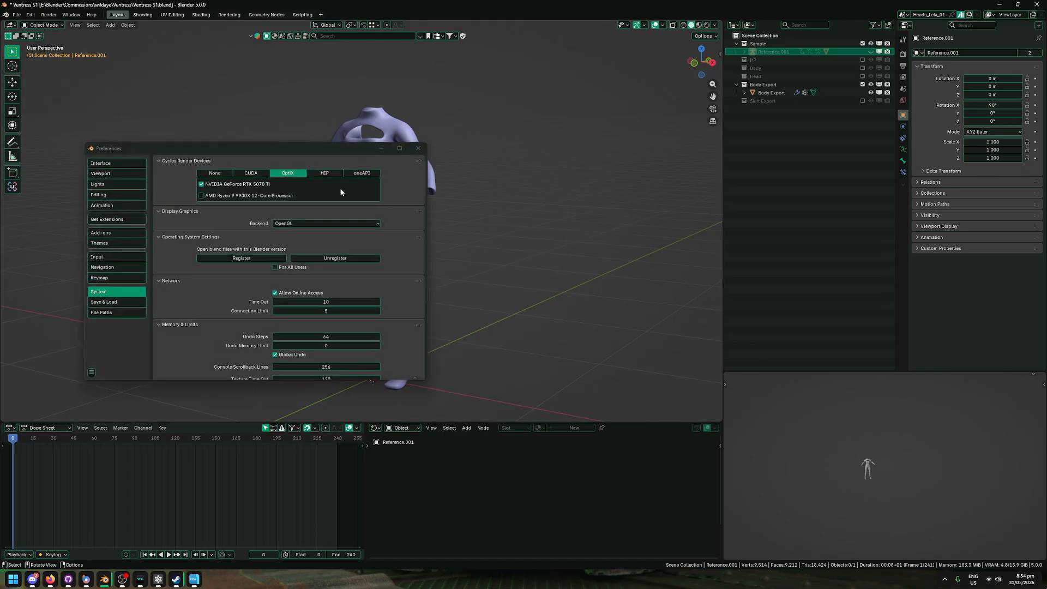
click(121, 234)
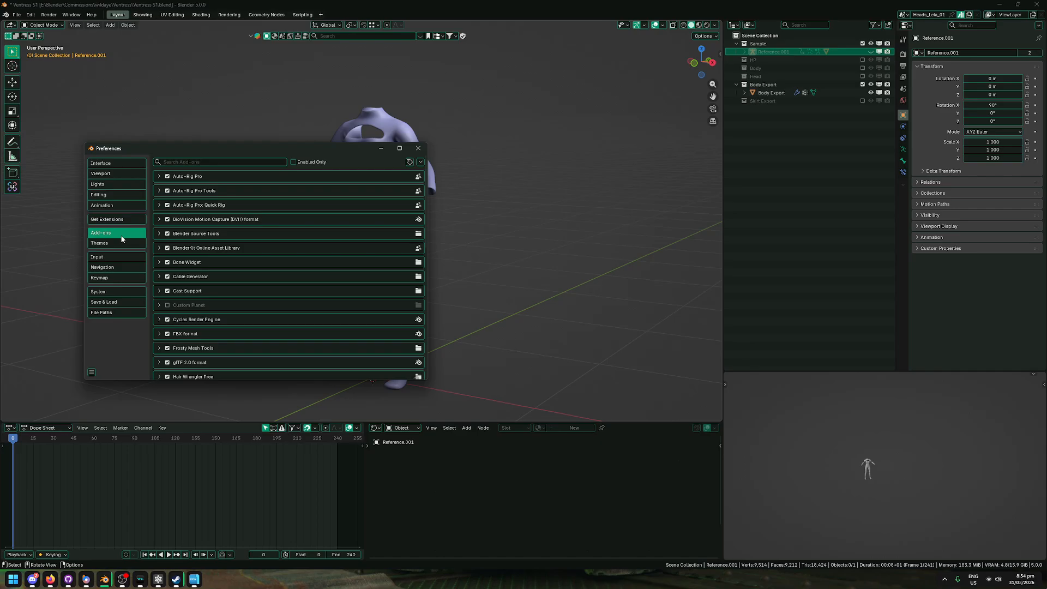
click(230, 163)
text(frp)
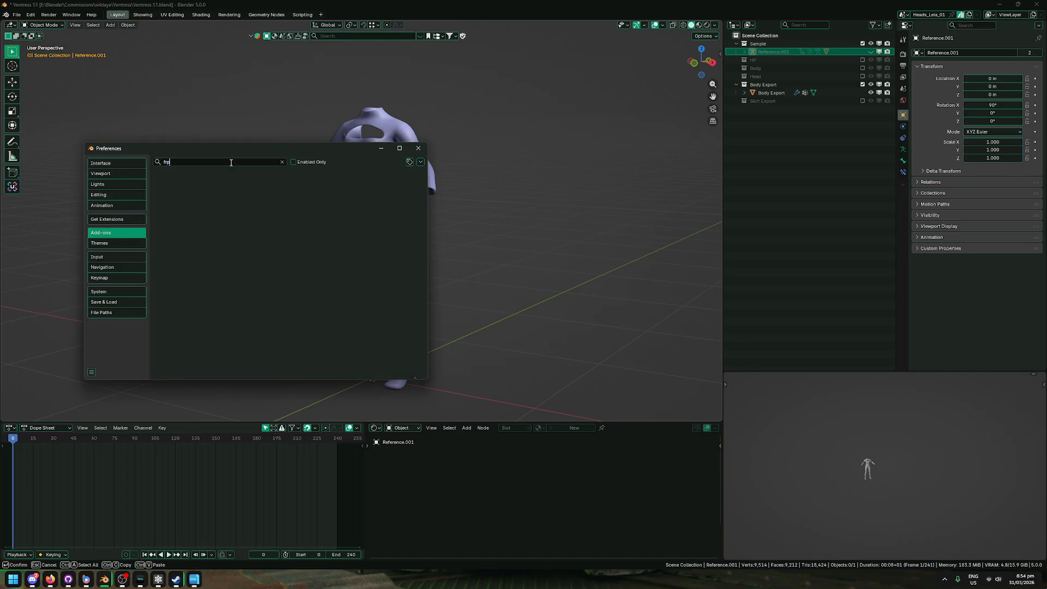
key(BackSpace)
text(os)
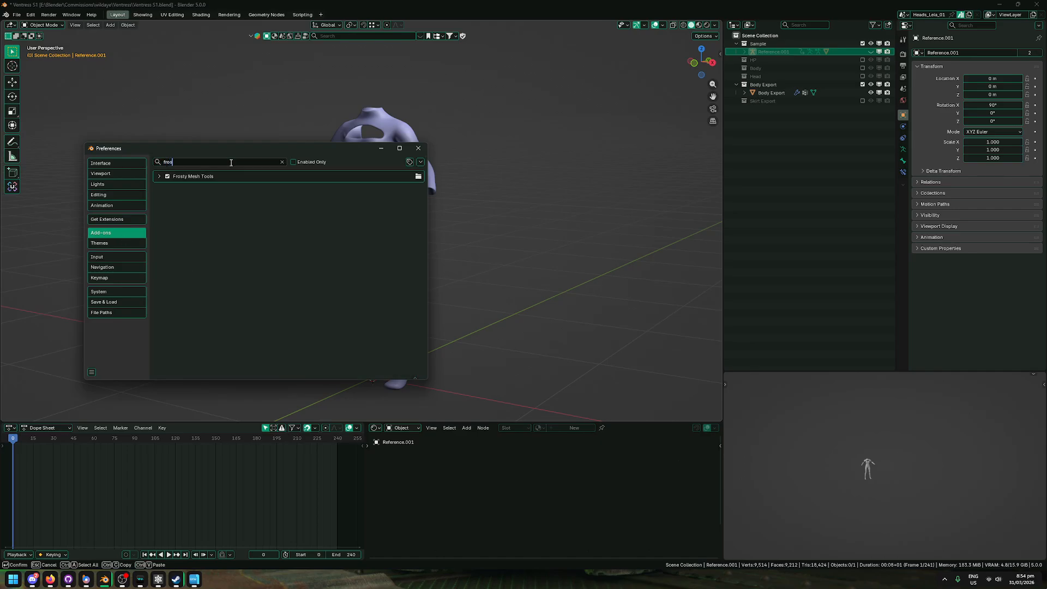
click(420, 162)
click(159, 177)
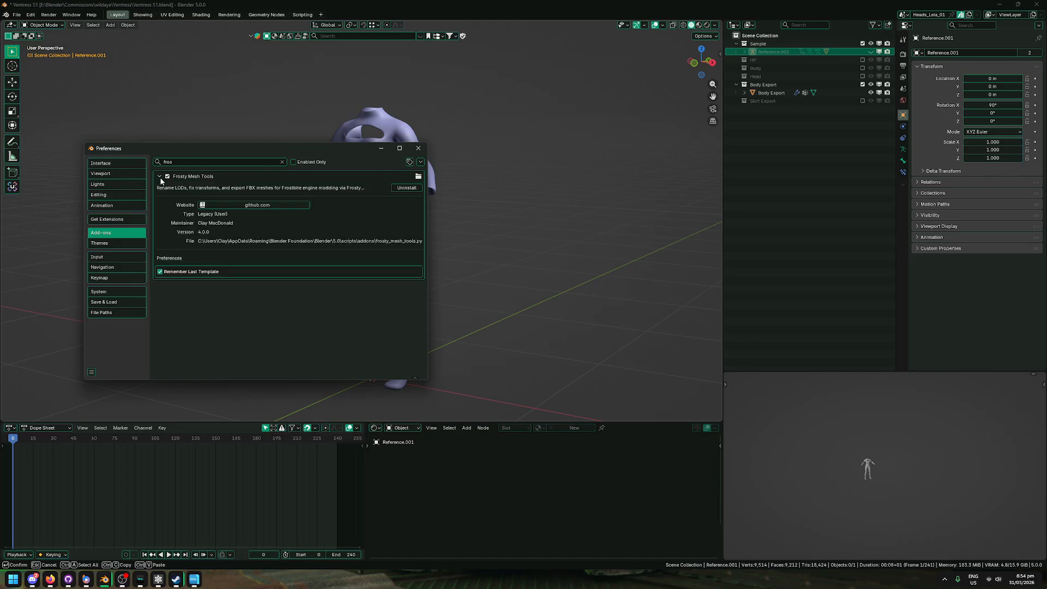
click(419, 148)
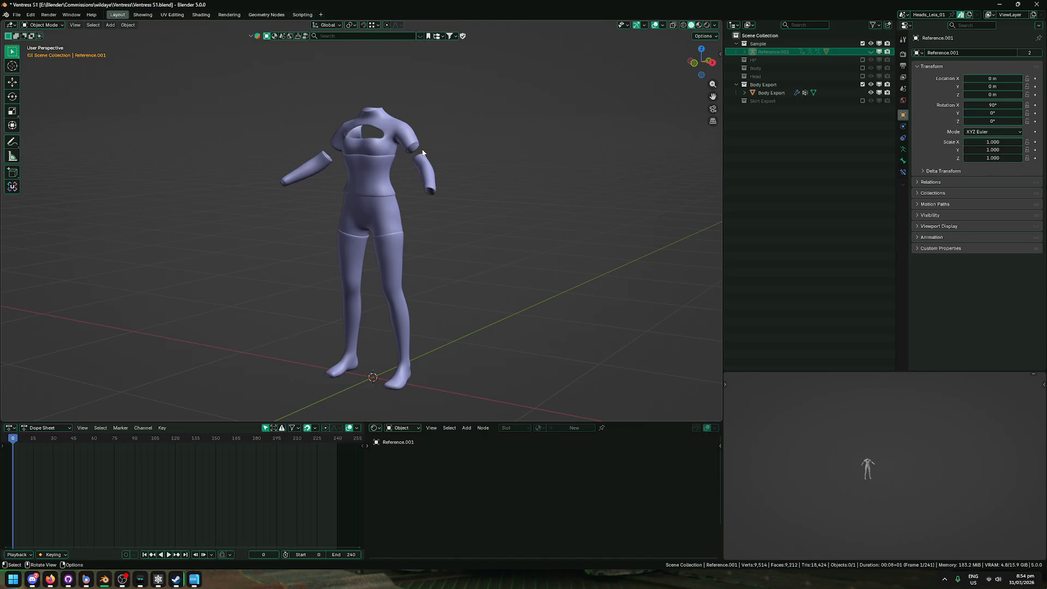
Step: Set the Frosty Mesh Tools templates folder to E:\Modding\Samples\ and load the obiwan_03_body_mesh template
scroll(513, 201, down, 1)
key(n)
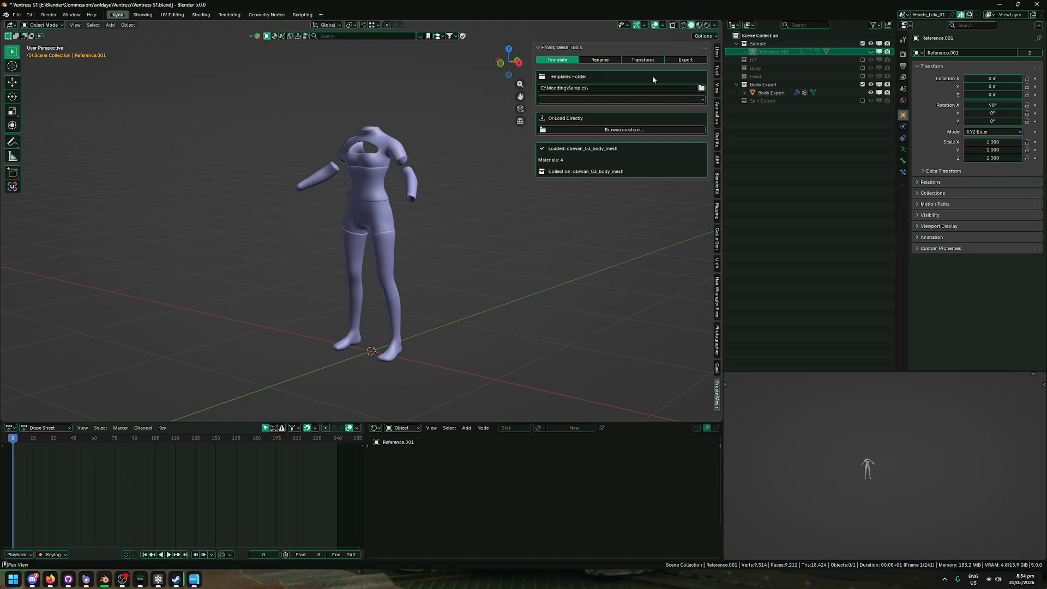
click(702, 88)
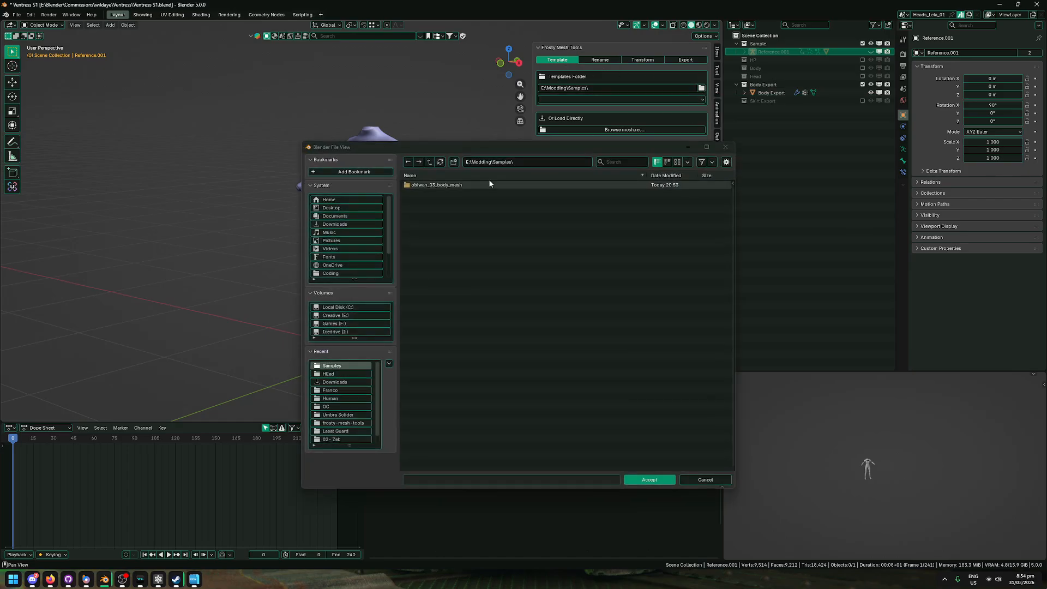
drag(552, 145, 505, 158)
click(491, 176)
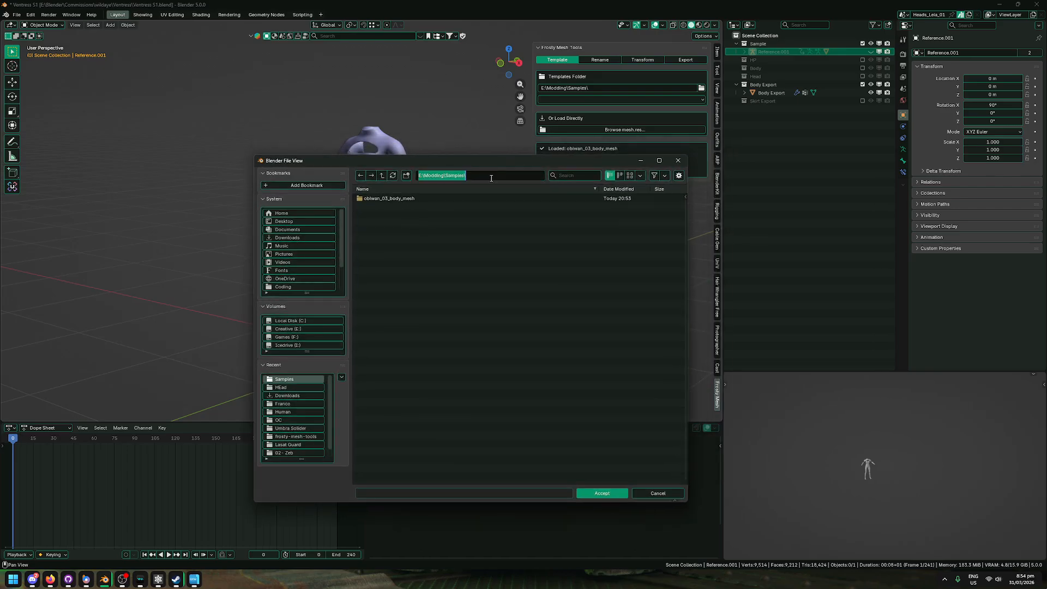
click(495, 291)
click(608, 491)
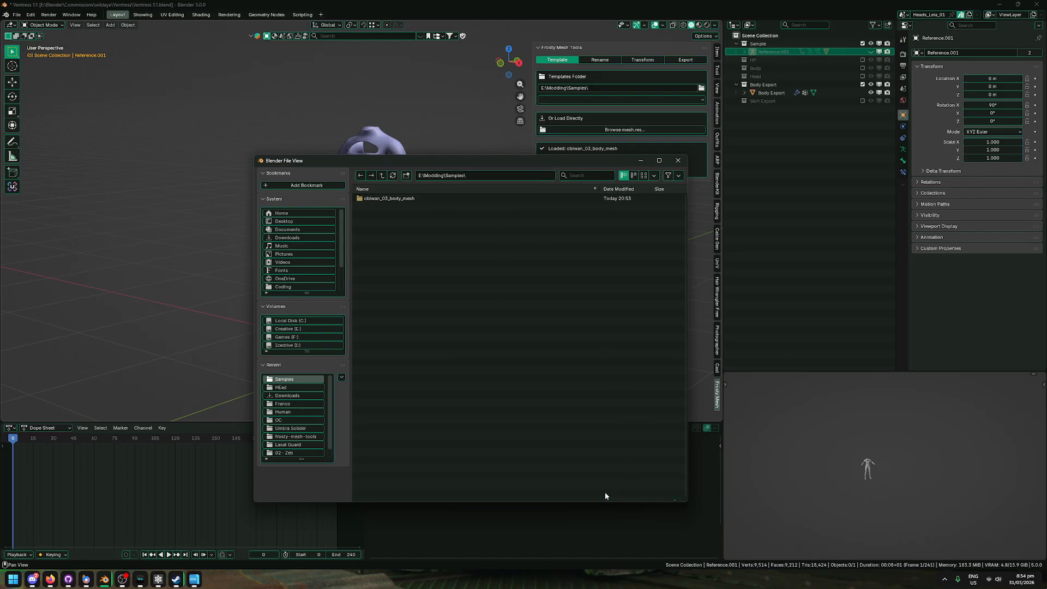
click(595, 100)
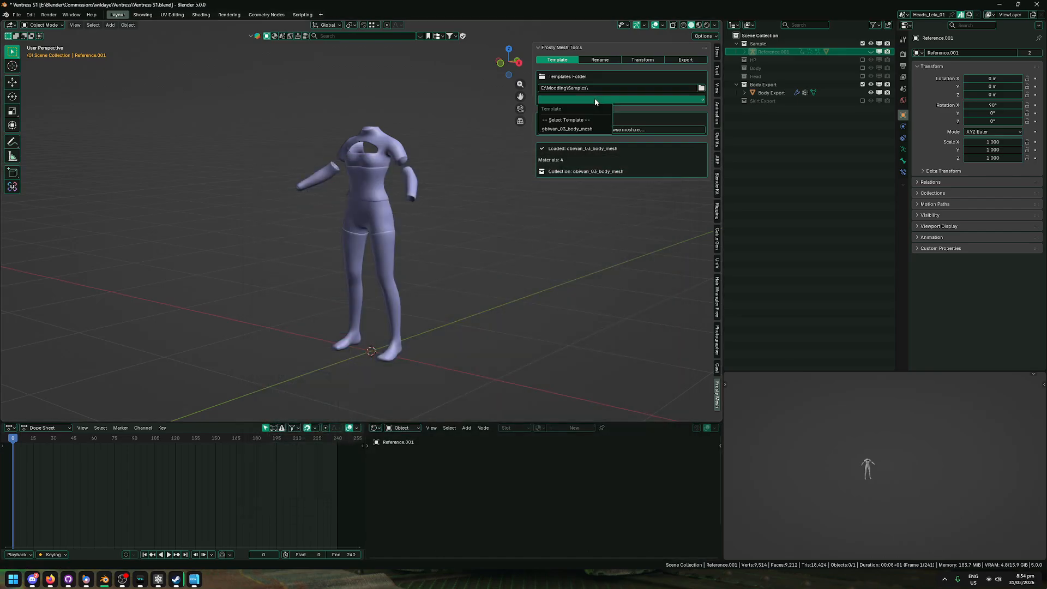
click(561, 130)
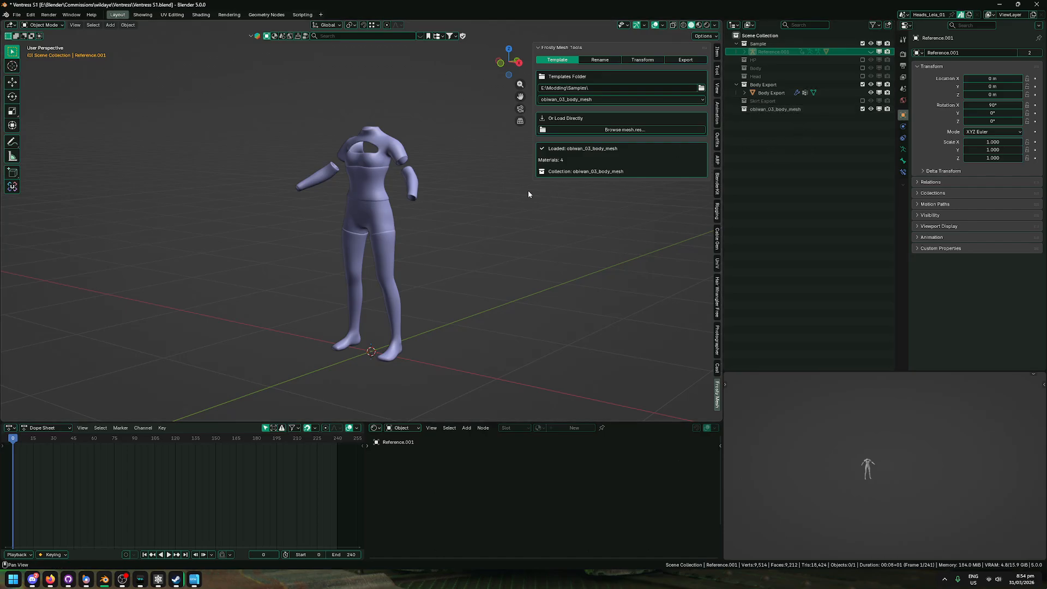
Step: Assign the Body Export mesh to the ObiWan_Armor_MAT01 material slot with auto-rename enabled
shift+middle_drag(401, 212, 414, 214)
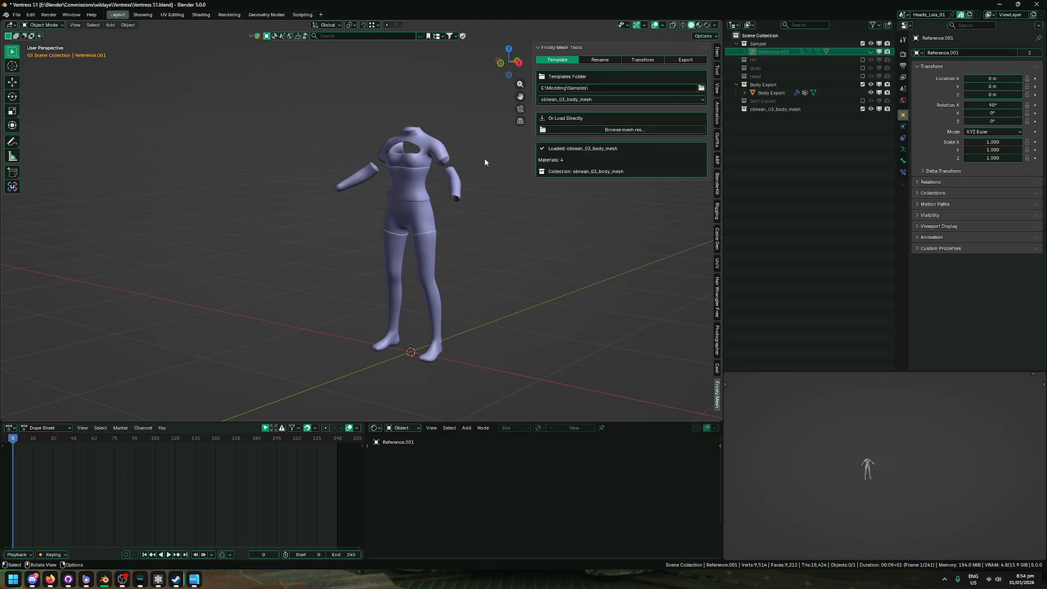
click(606, 60)
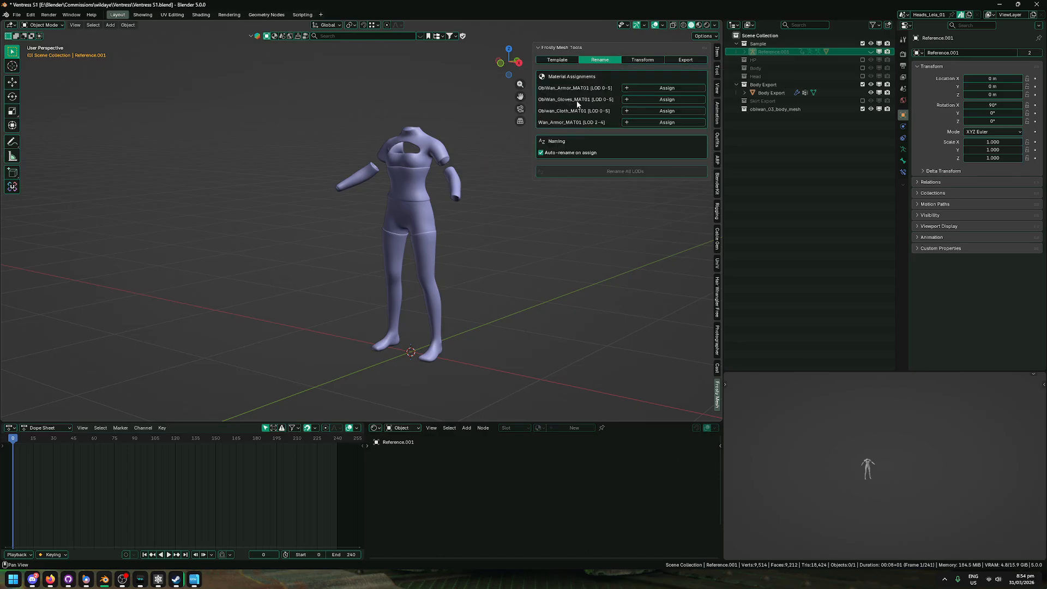
middle_drag(376, 156, 426, 167)
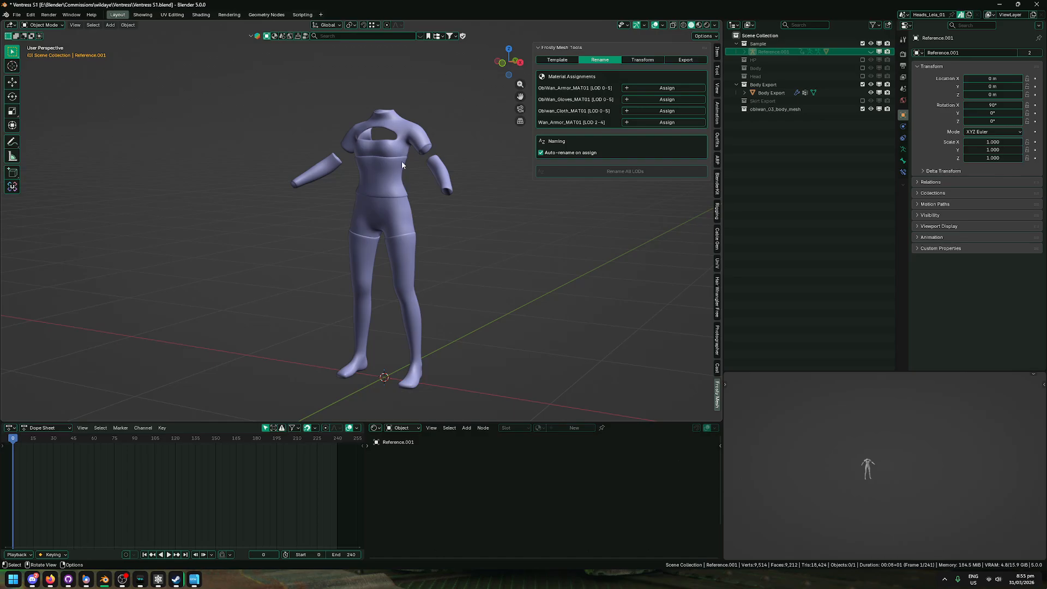
click(772, 93)
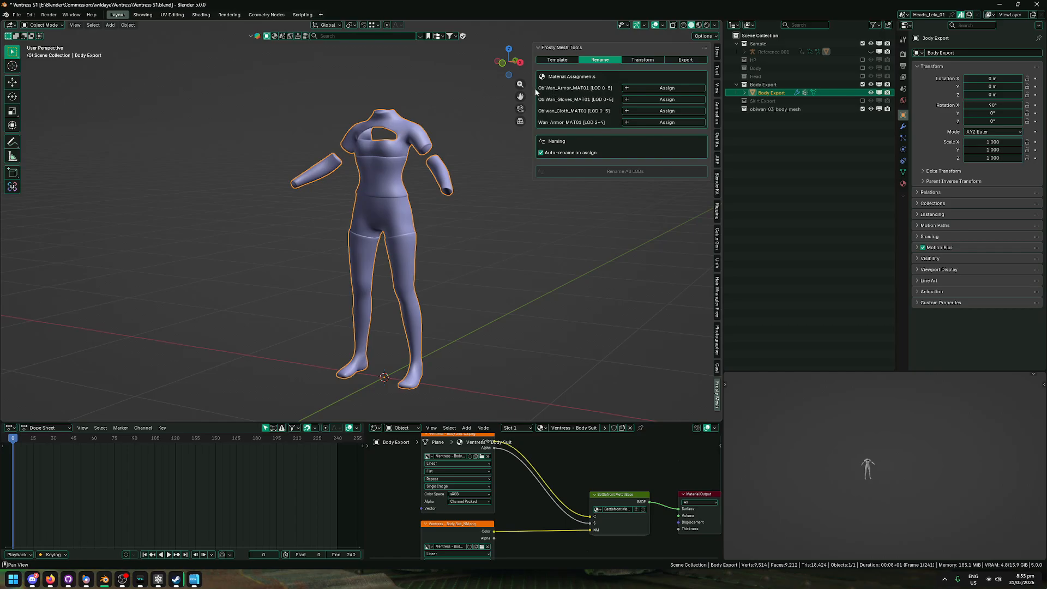
click(654, 87)
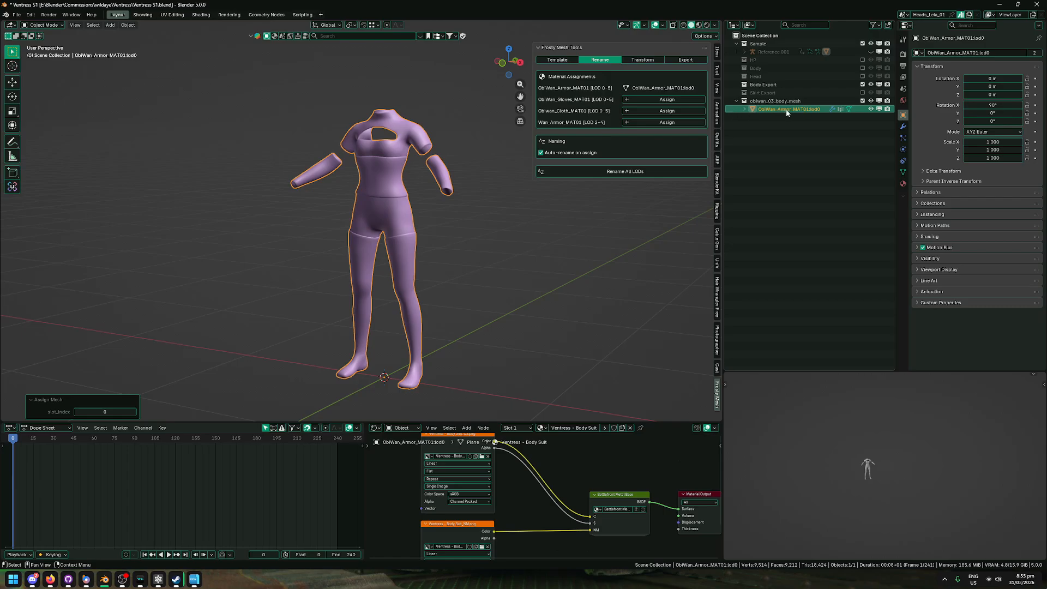
Step: Open the Frosty Transform Fix tools, unhide the Reference.001 armature, and inspect it and the body mesh by selecting each in turn
click(643, 60)
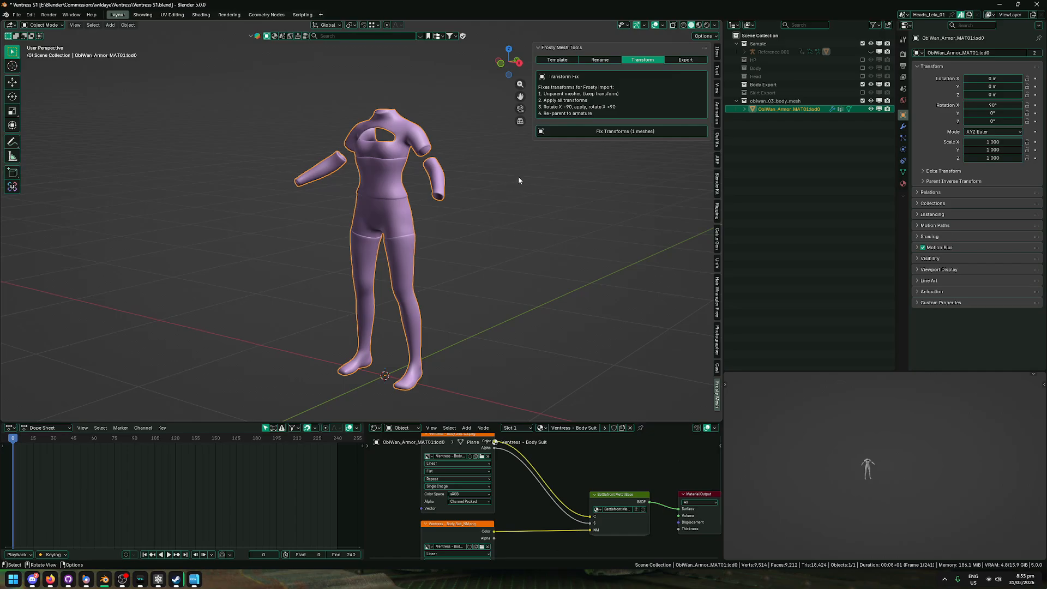
click(871, 51)
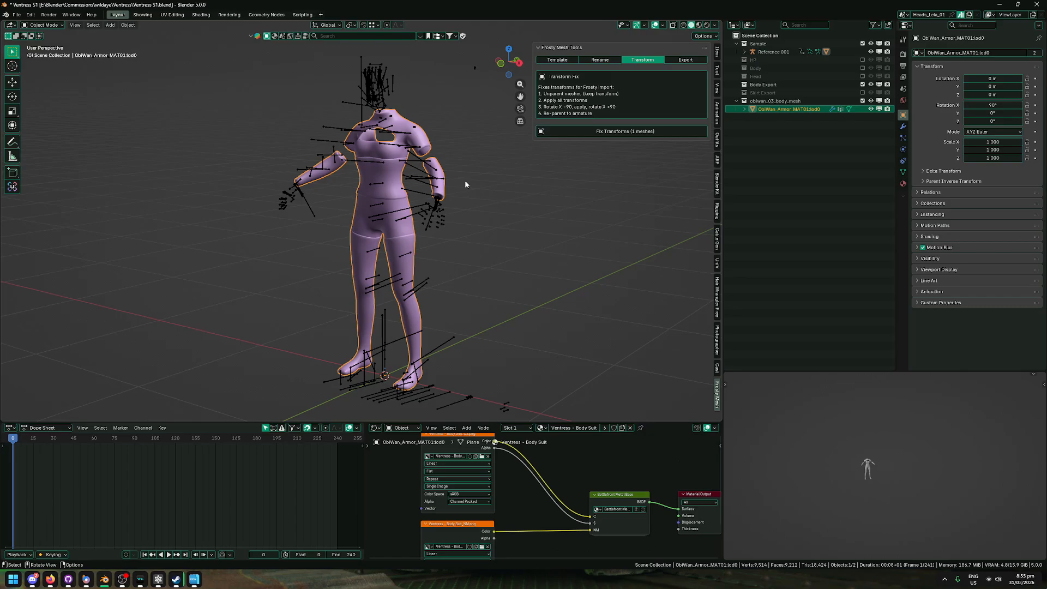
click(384, 97)
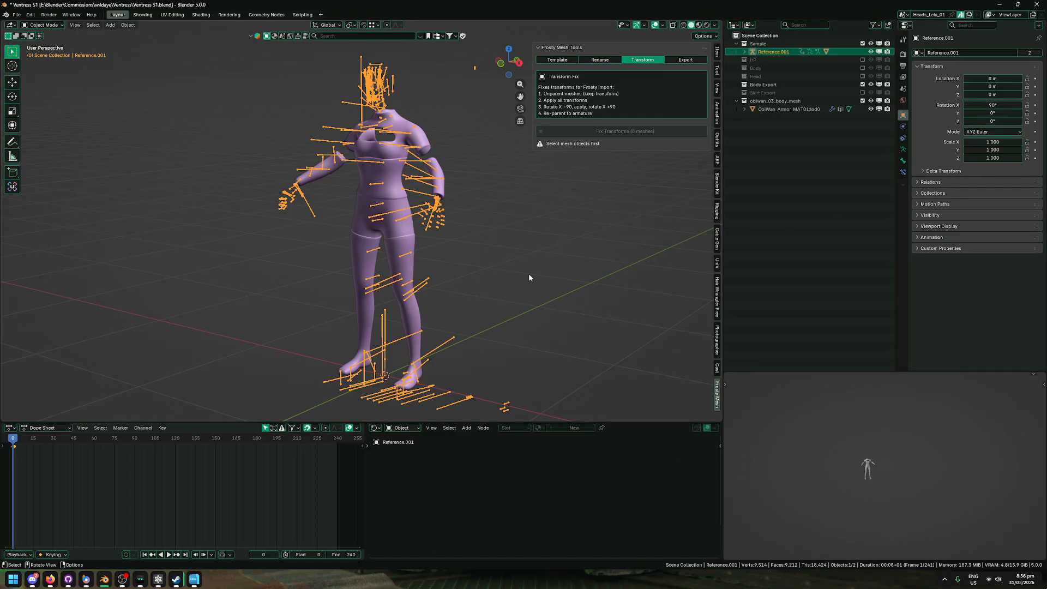
click(425, 142)
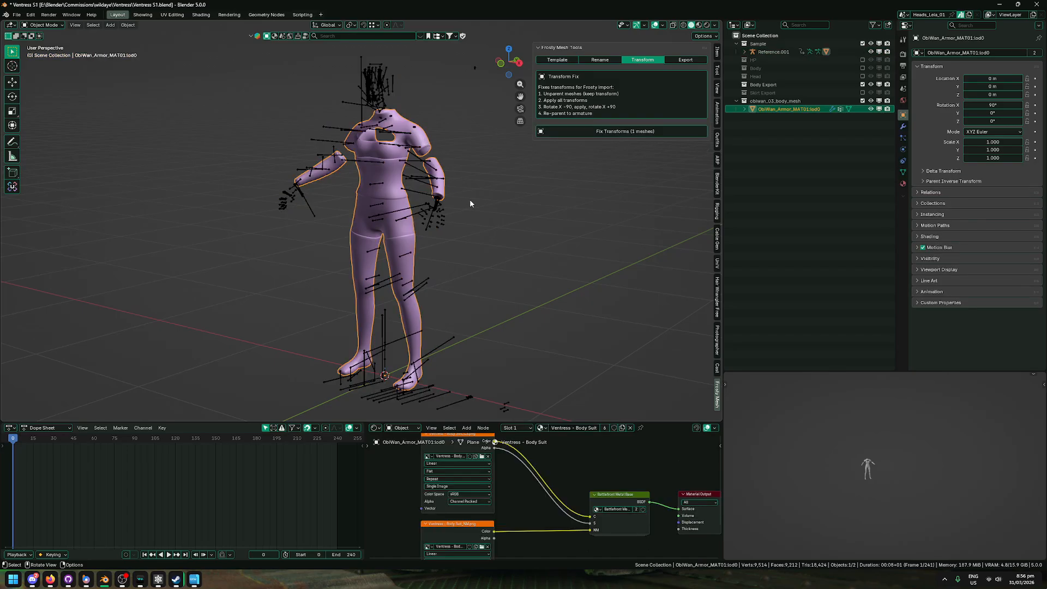
middle_drag(474, 201, 471, 202)
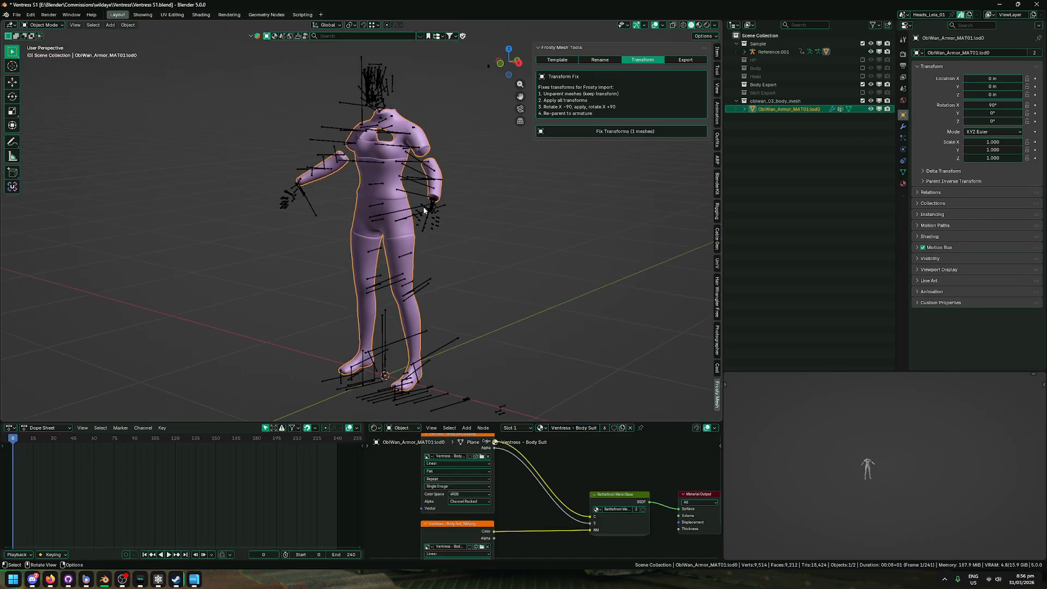
click(391, 94)
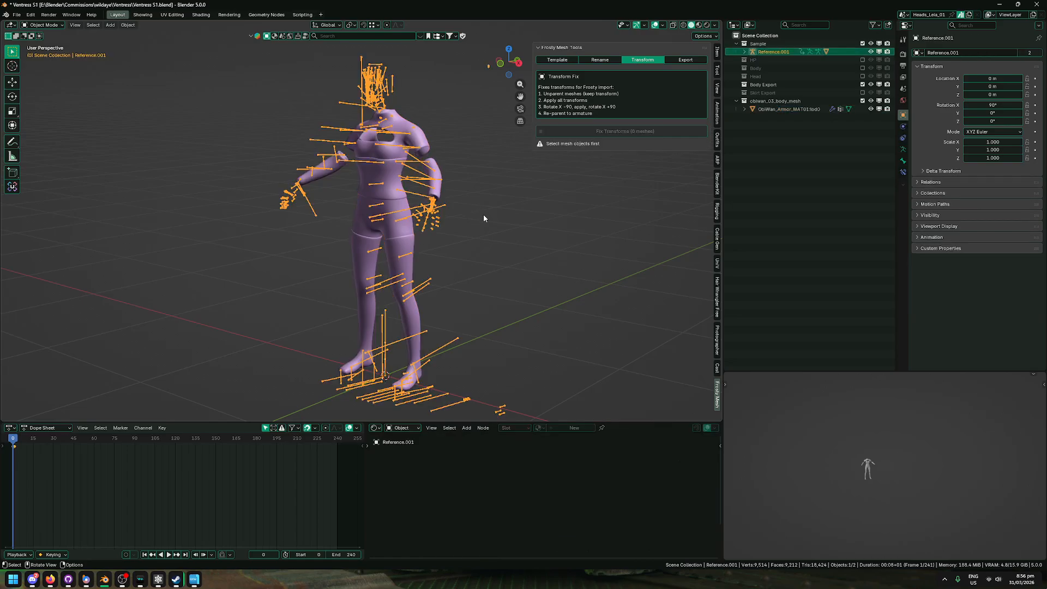
click(420, 126)
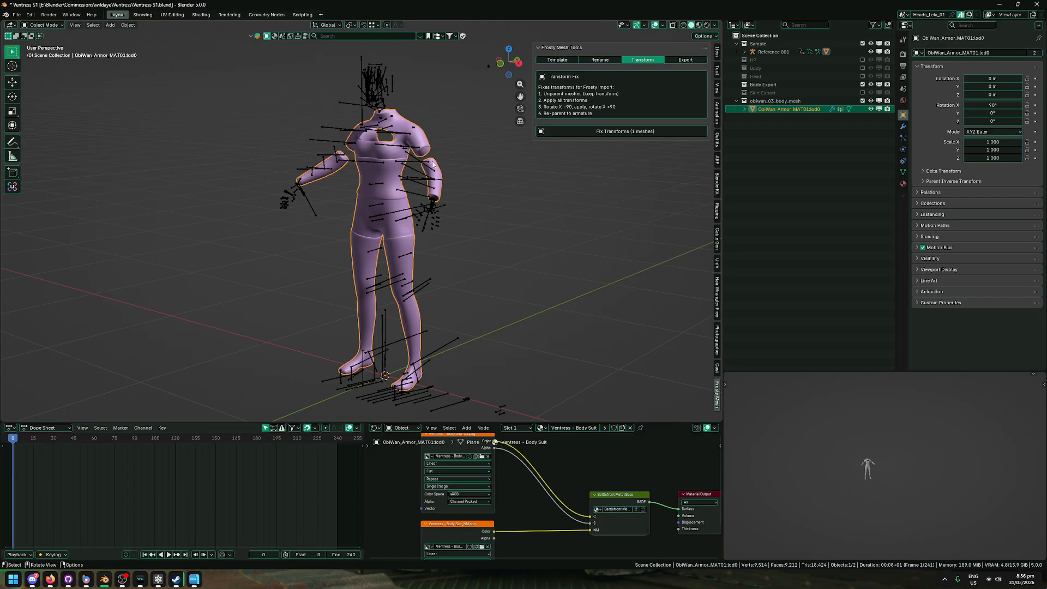
Step: Try clearing the body mesh's parent while keeping its transformation, undo it, and reselect the body mesh
key(alt+p)
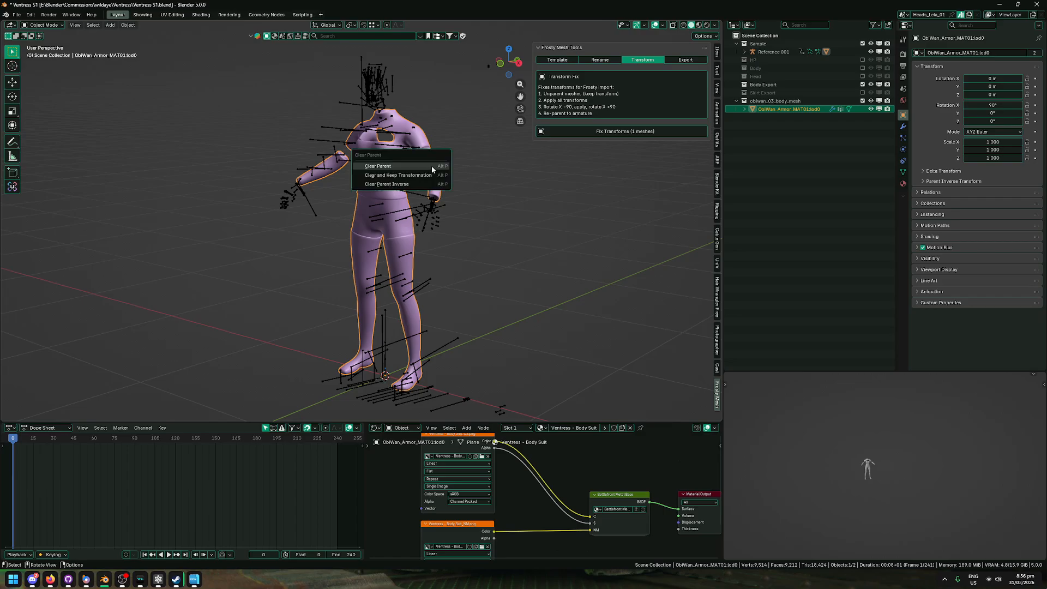
click(402, 176)
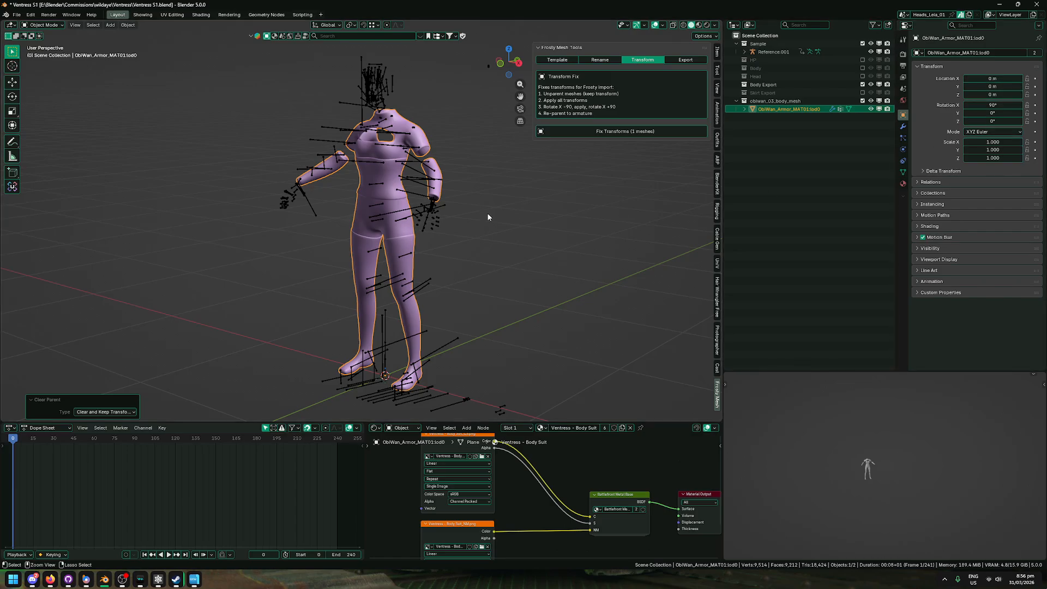
key(ctrl+z)
click(477, 170)
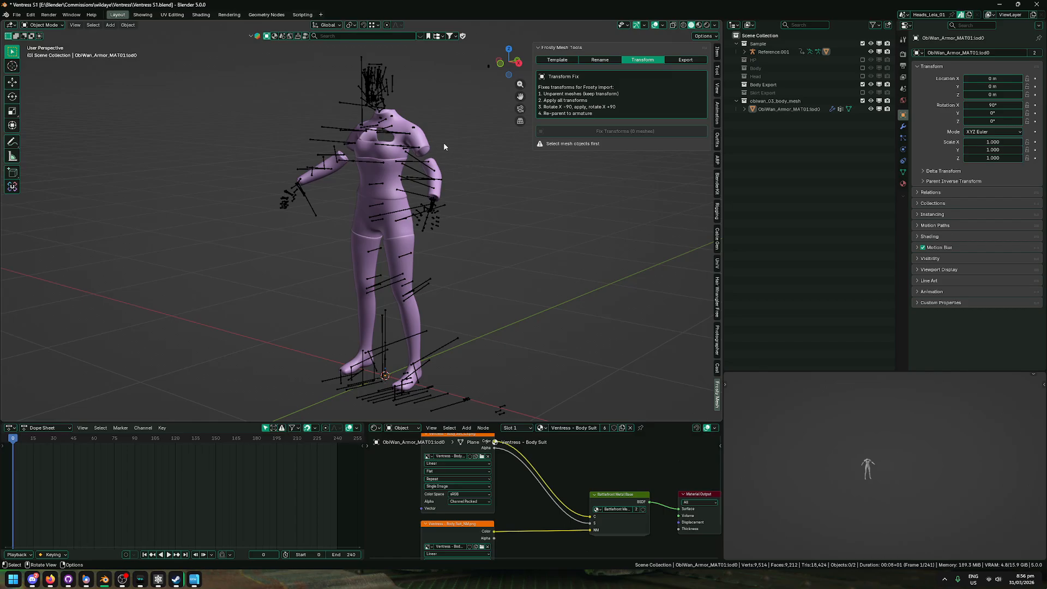
click(430, 145)
click(422, 134)
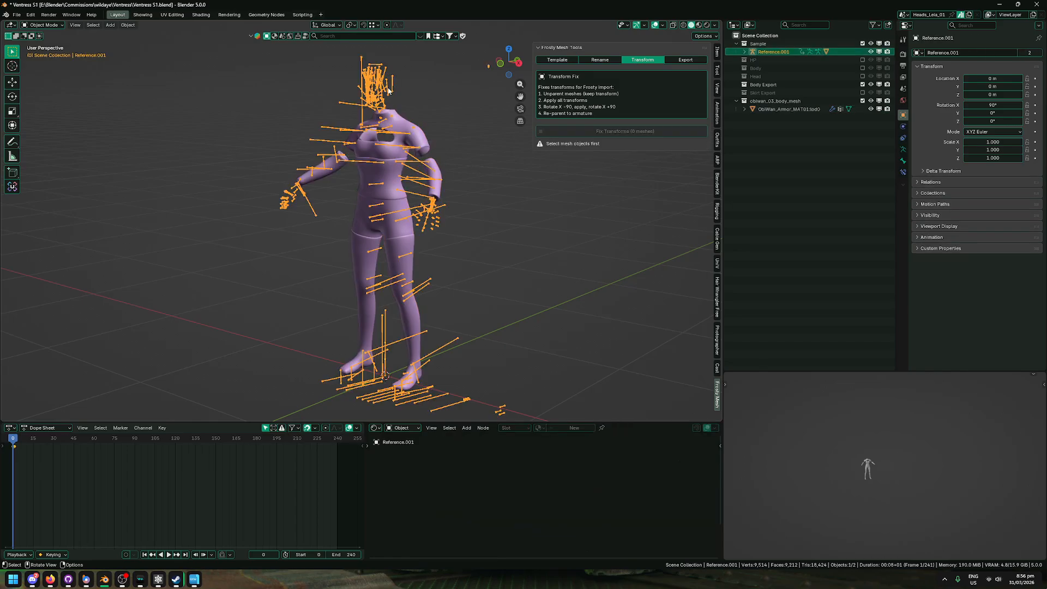
click(422, 134)
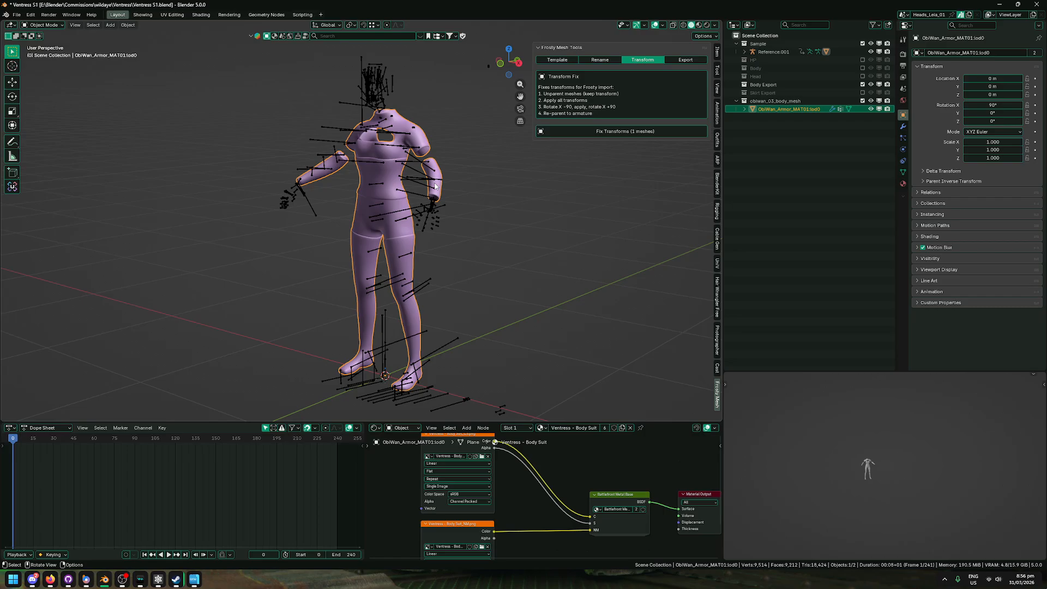
Step: Export the body mesh and its armature as an FBX named Ventress Body into the Ventress folder, and check the info log
click(686, 60)
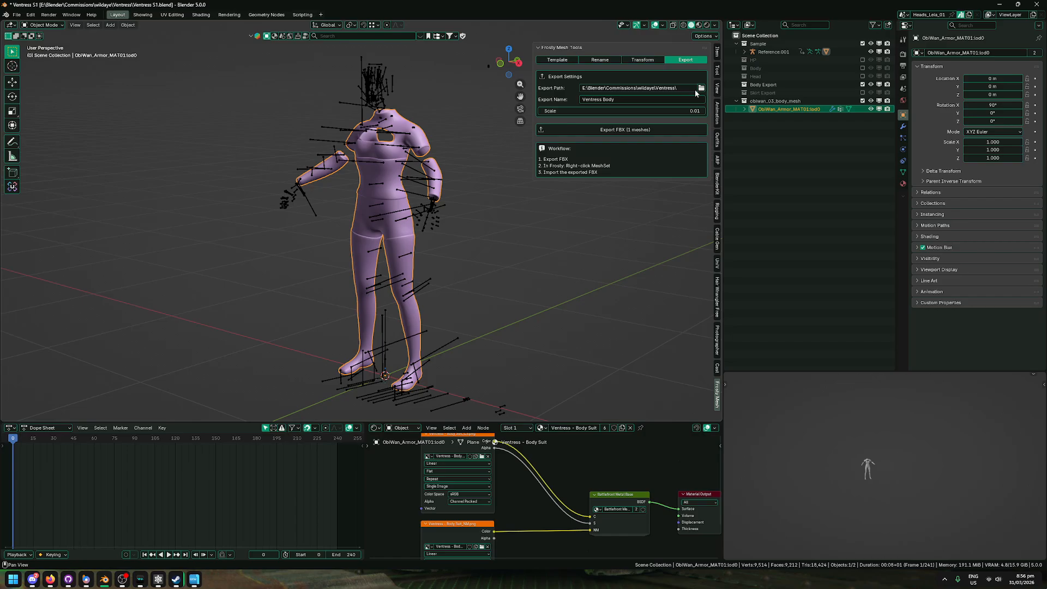
click(637, 101)
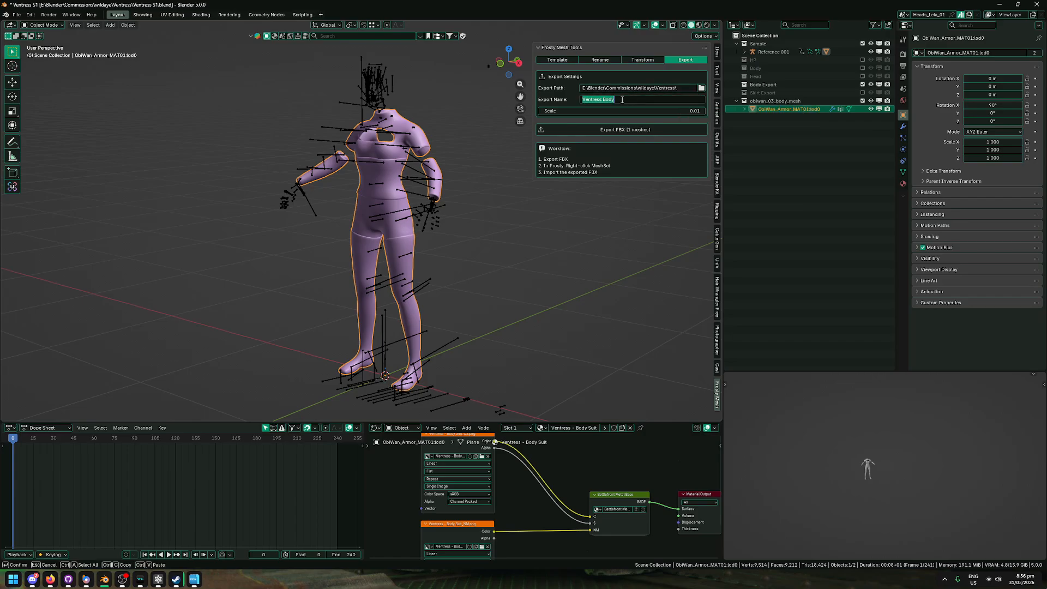
click(561, 97)
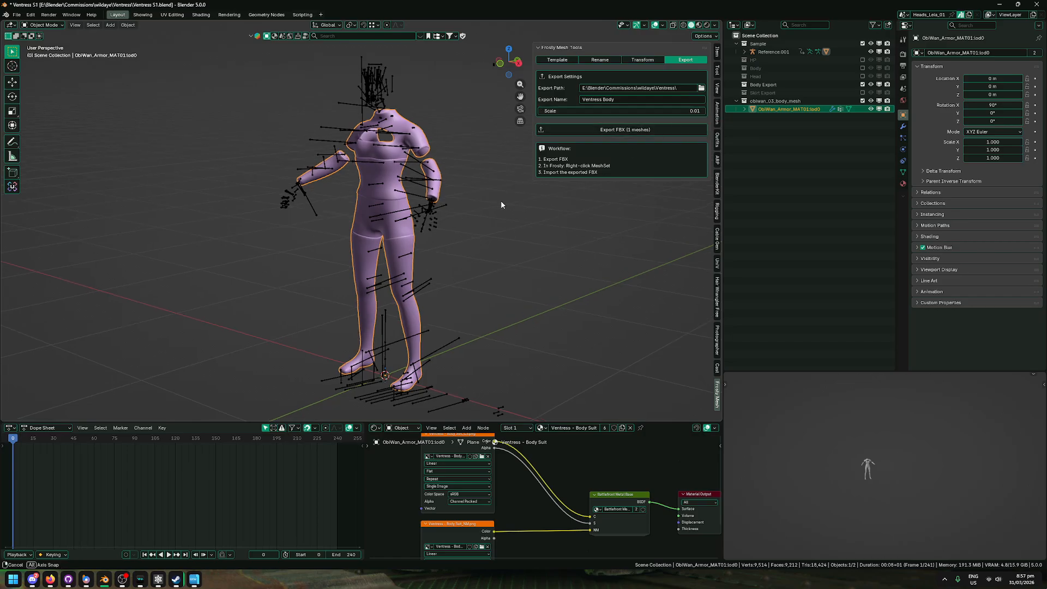
key(a)
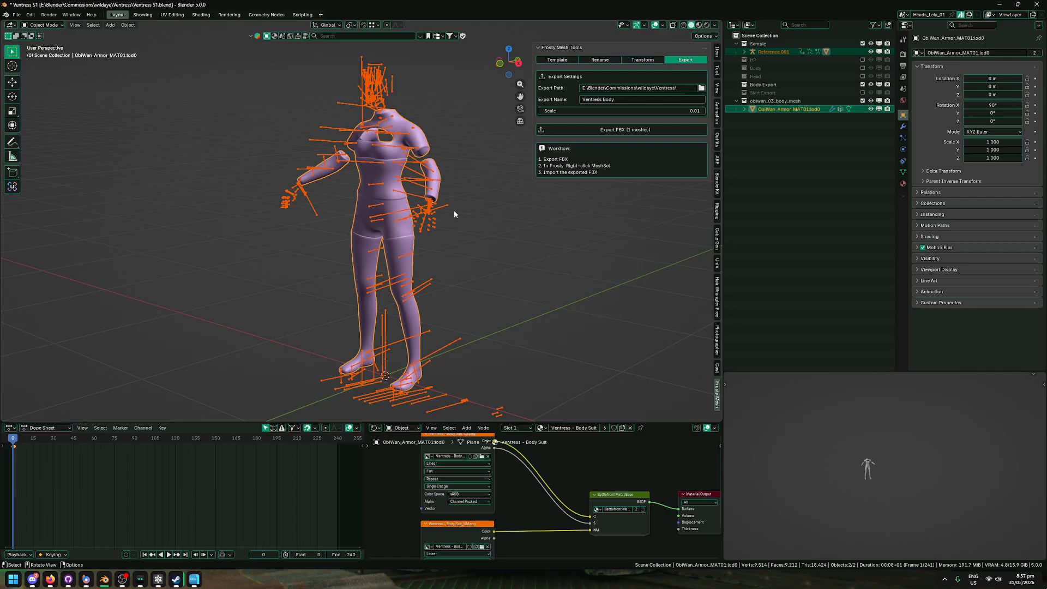
click(614, 131)
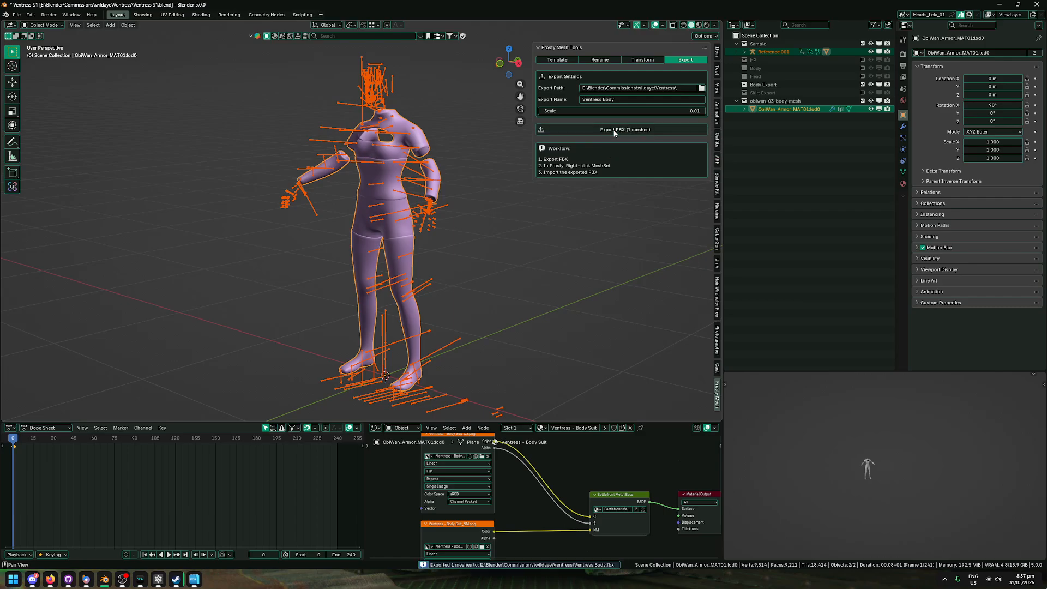
click(586, 566)
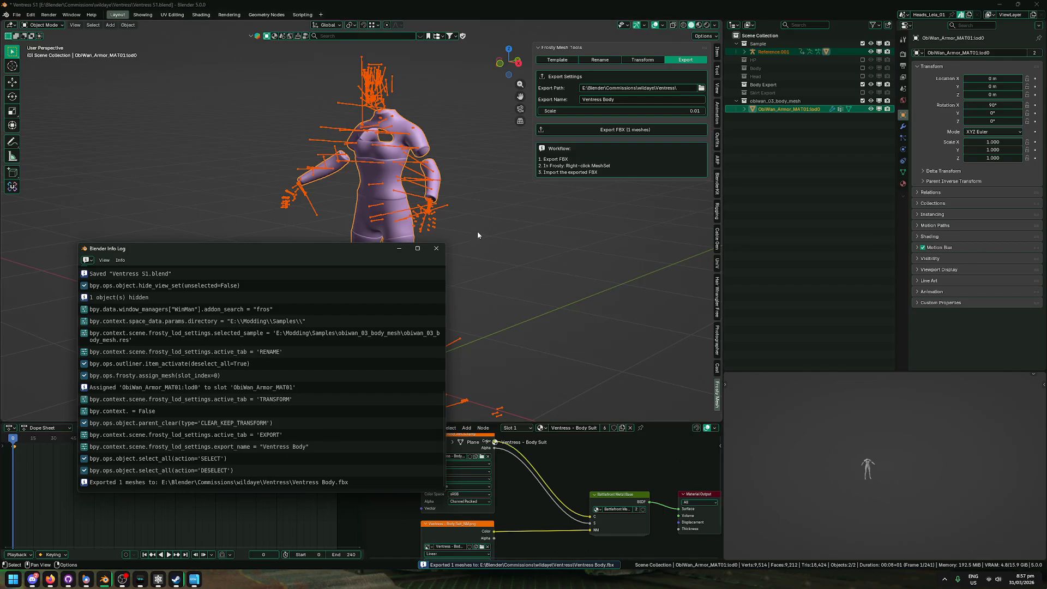
click(437, 248)
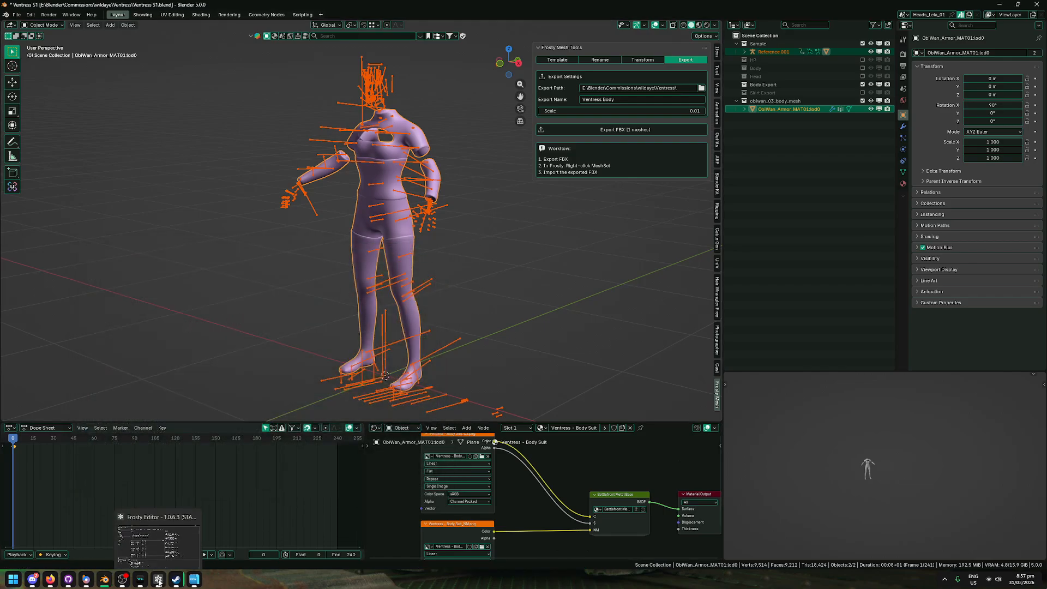
Step: Switch to Frosty Editor and load Ventress Body.fbx from the Ventress folder for an Auto LOD import onto obiwan_03_body_mesh
click(161, 582)
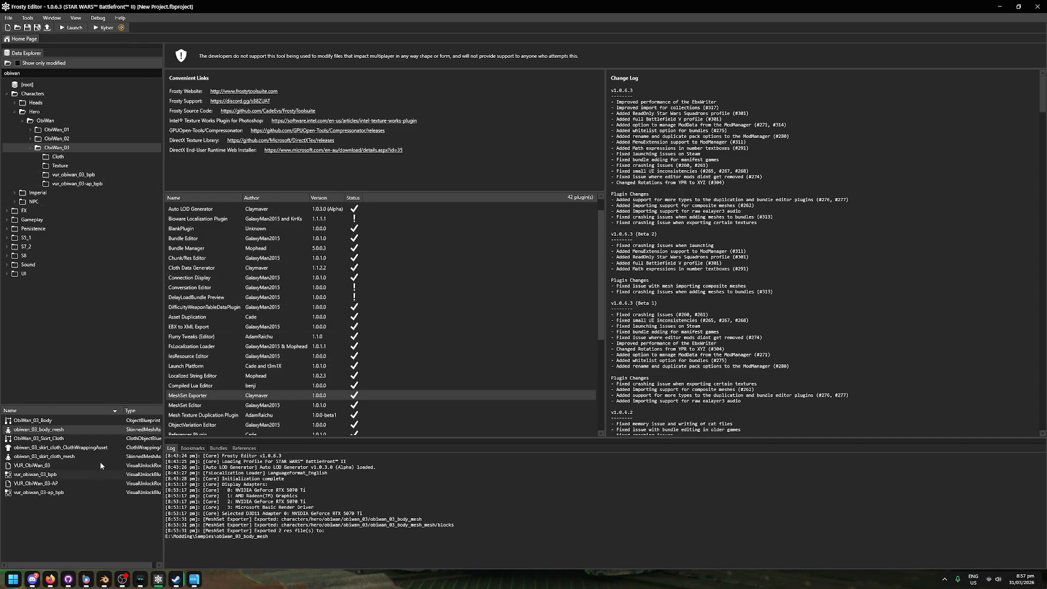
right_click(82, 432)
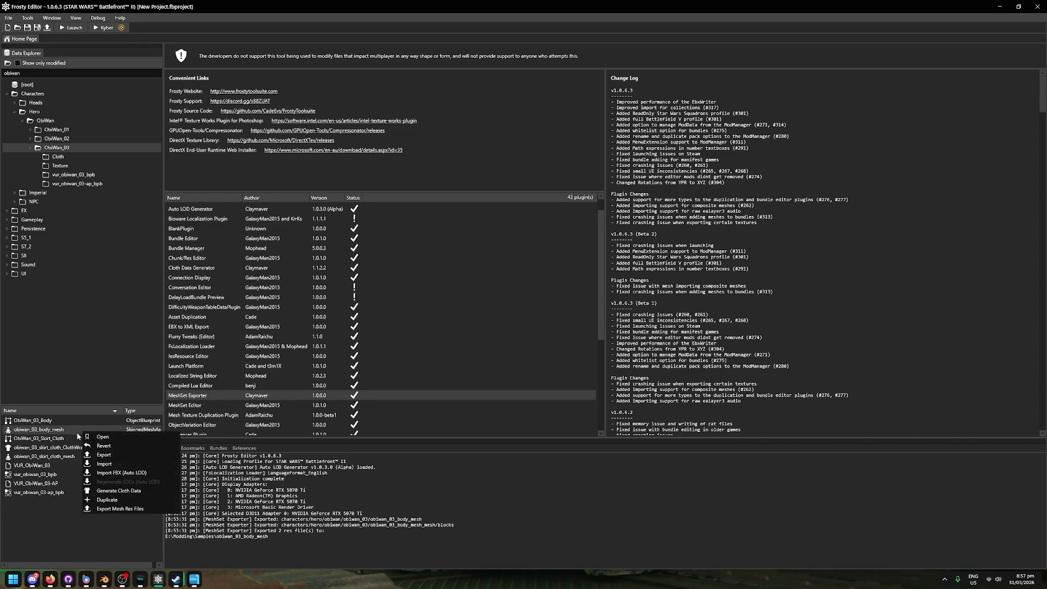
click(151, 474)
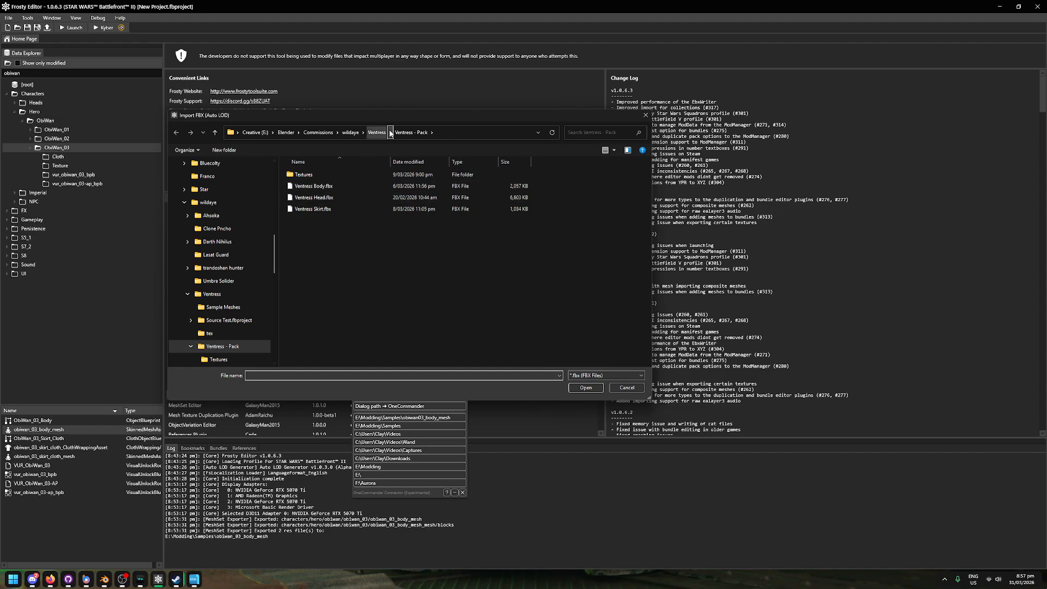
click(378, 133)
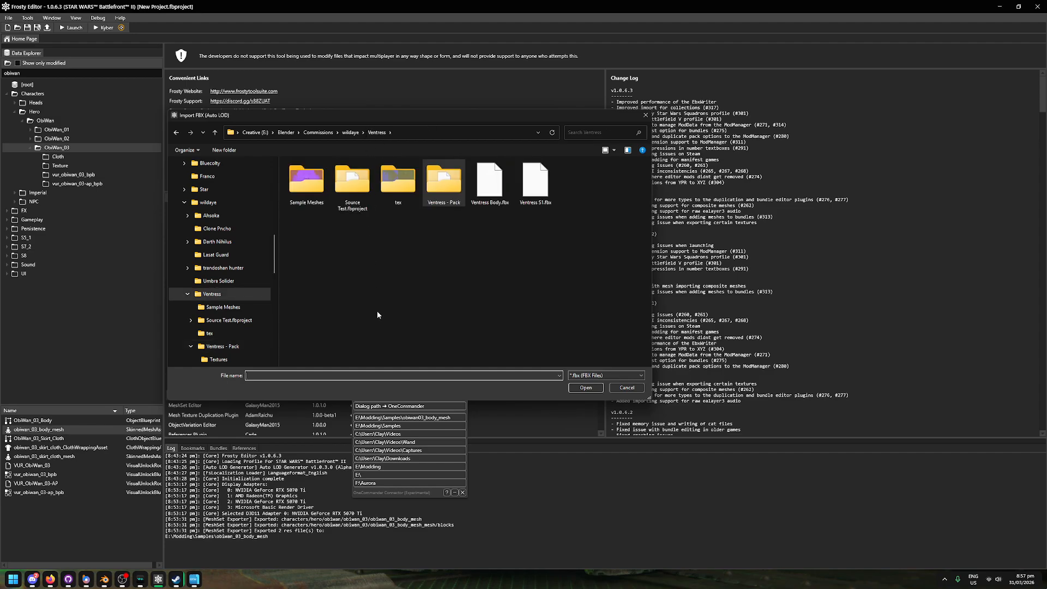
click(502, 200)
click(587, 388)
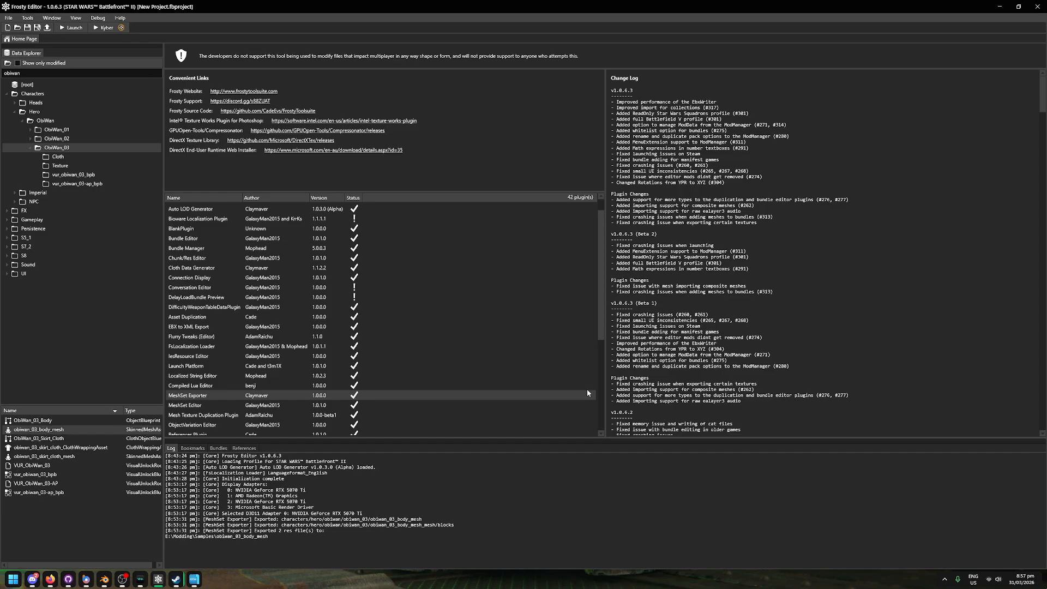
Step: Choose the Conservative quality preset and import the mesh with Auto LOD on the Walrus_HumanMale skeleton
drag(495, 233, 491, 205)
click(483, 307)
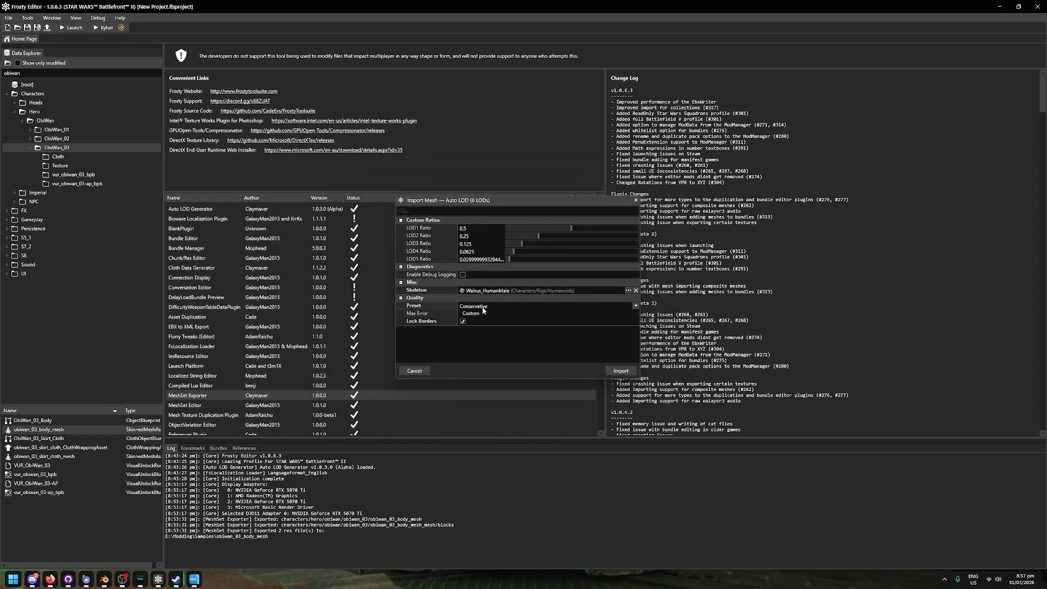
click(483, 310)
click(622, 371)
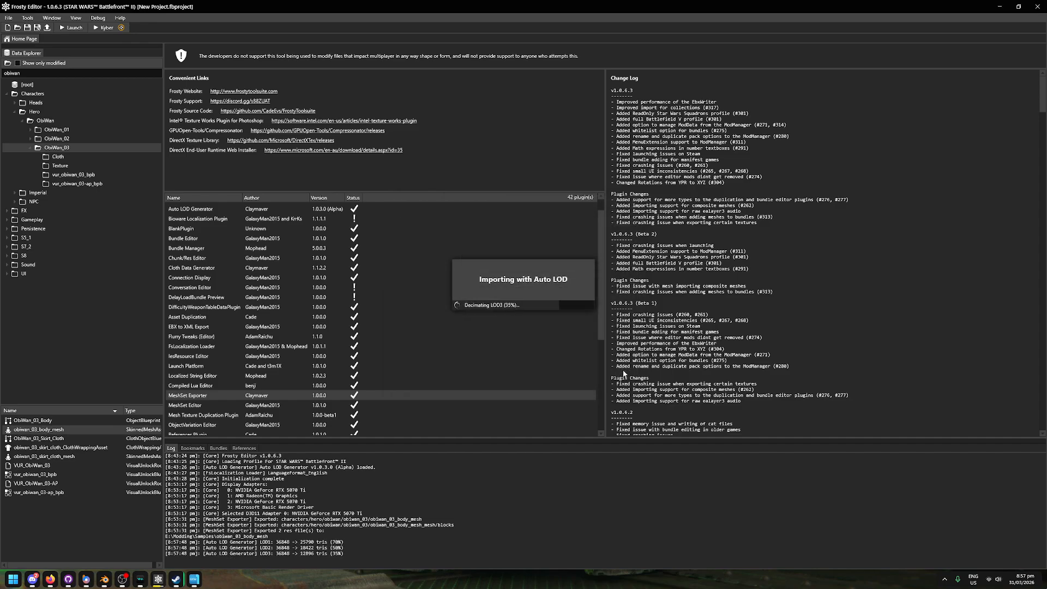
Step: Open the obiwan_03_body_mesh asset and examine the imported body in its 3D preview
double_click(71, 428)
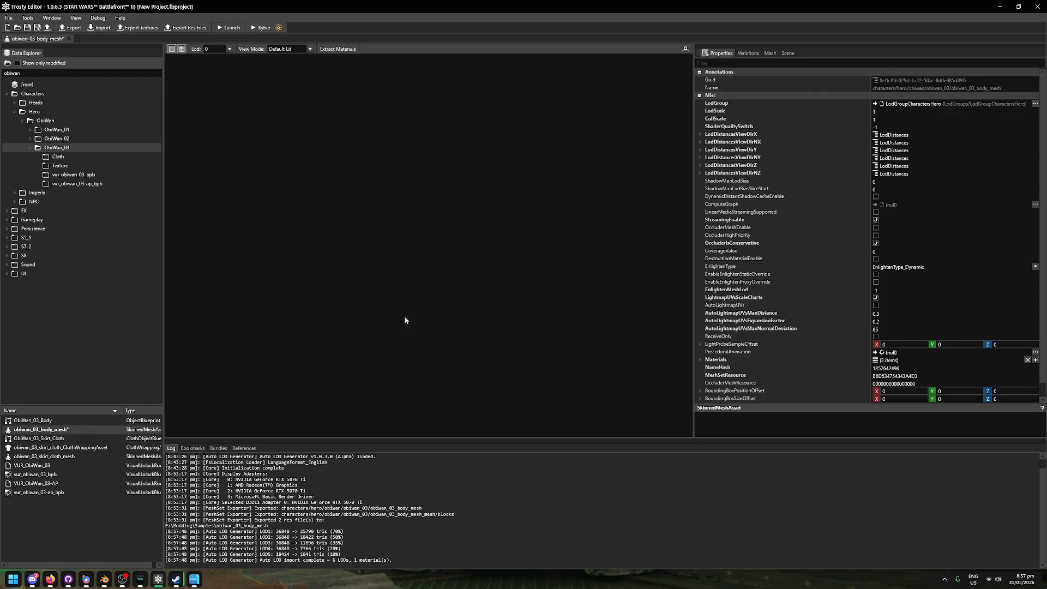
mouse_move(410, 314)
right_down()
mouse_move(414, 280)
mouse_move(410, 298)
right_up()
key(s)
key(w)
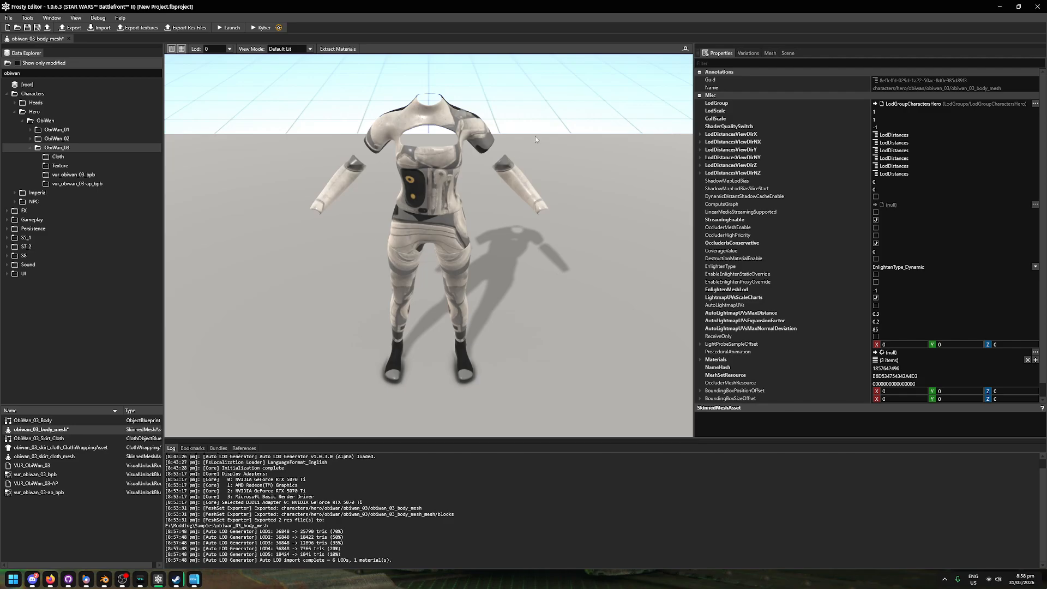
Step: Check the preview's LOD choices for the imported mesh and leave it on LOD 0
click(227, 49)
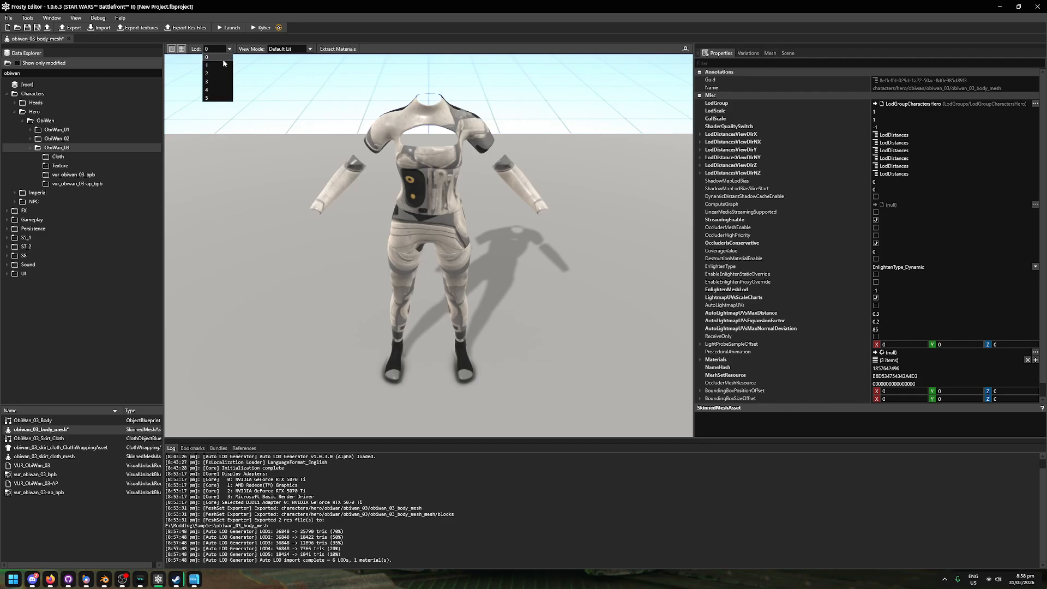
click(219, 61)
click(228, 49)
click(221, 56)
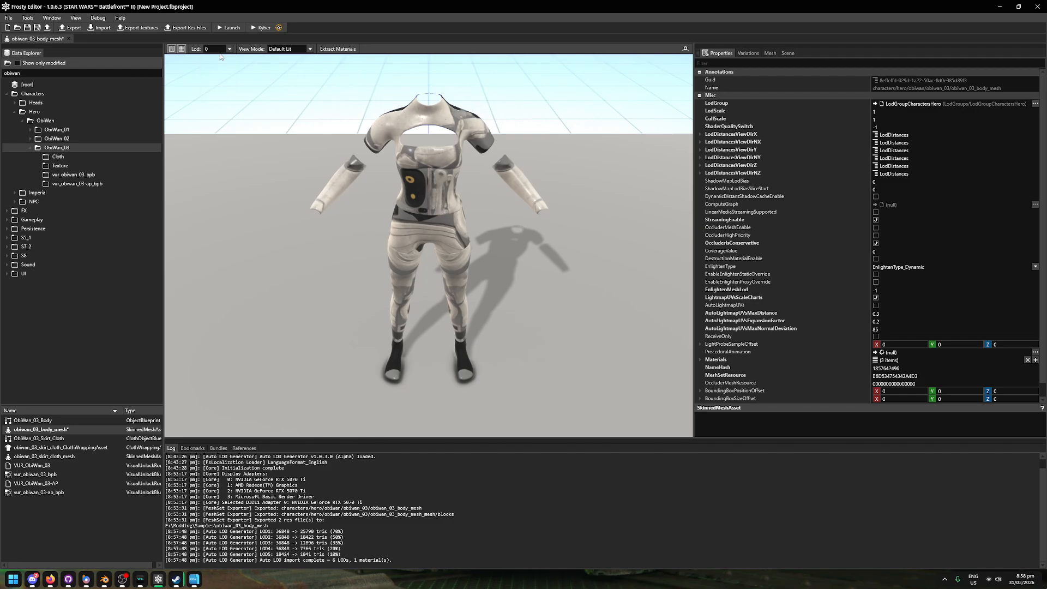